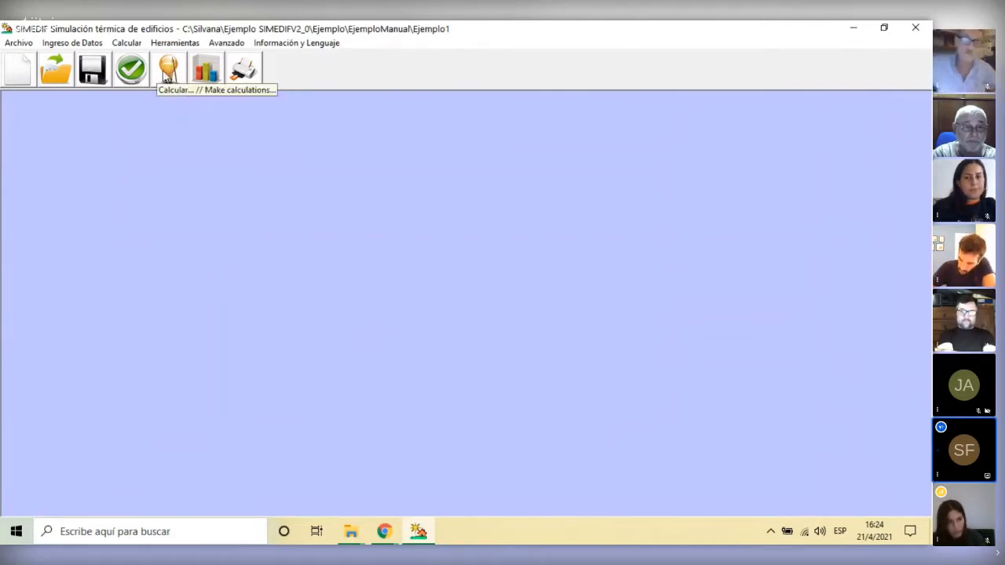
Open the simulation calculation settings for Ejemplo1 and close the input data error report
click(169, 71)
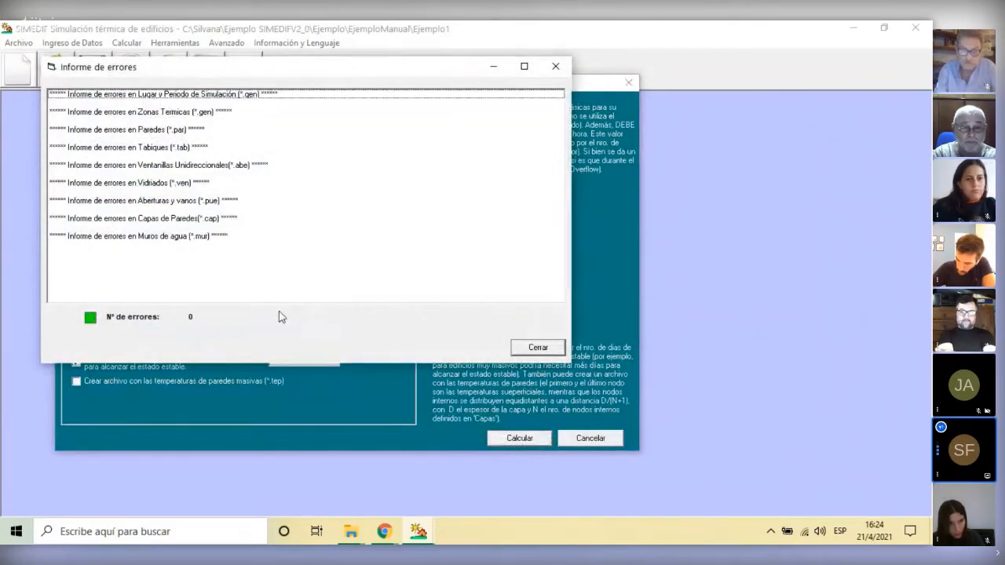
click(539, 353)
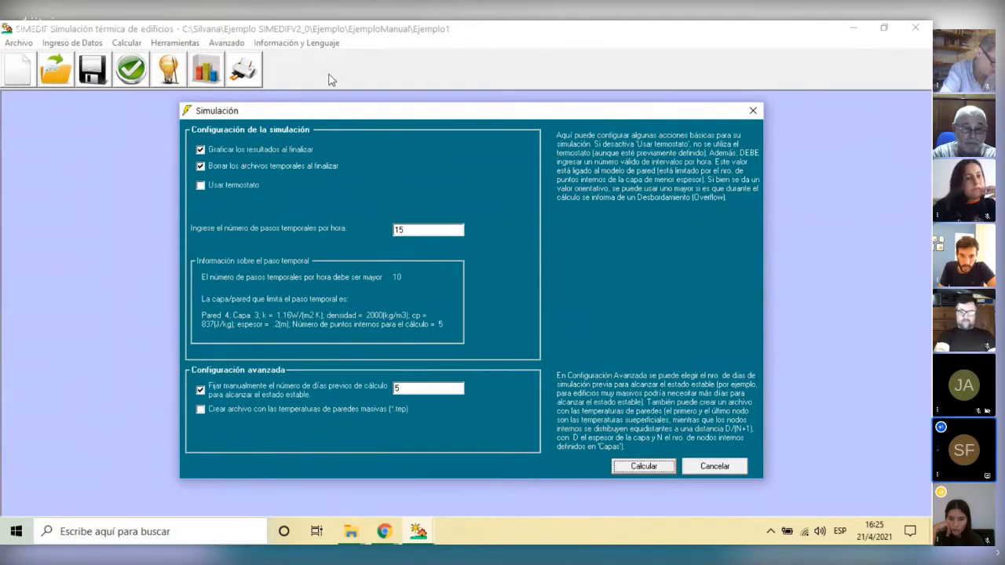
click(201, 186)
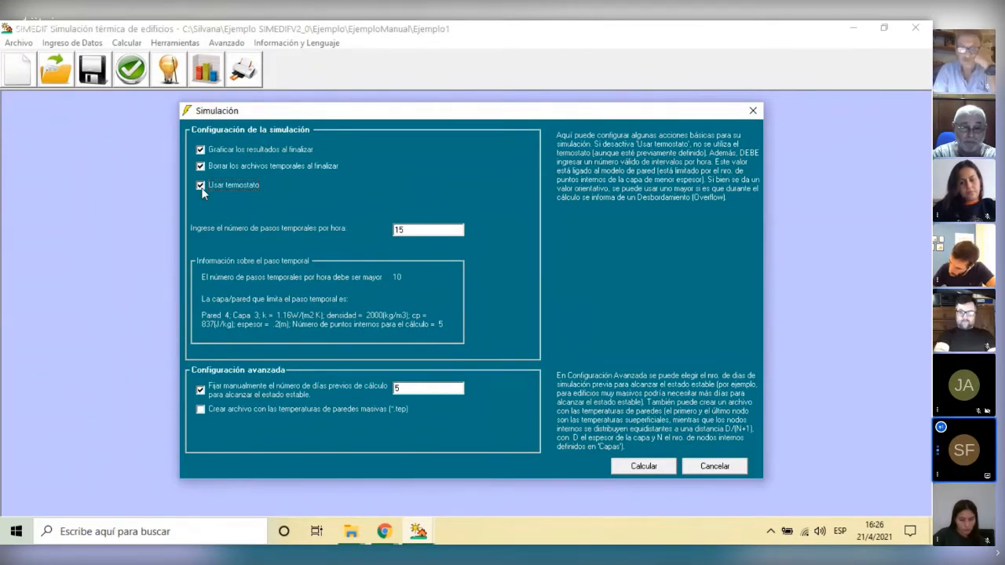
click(201, 186)
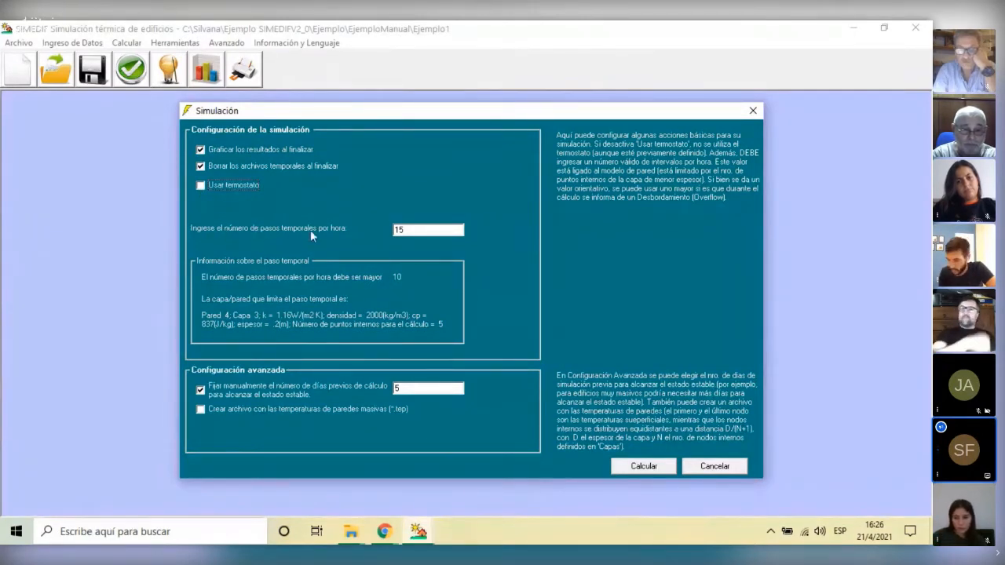
click(432, 229)
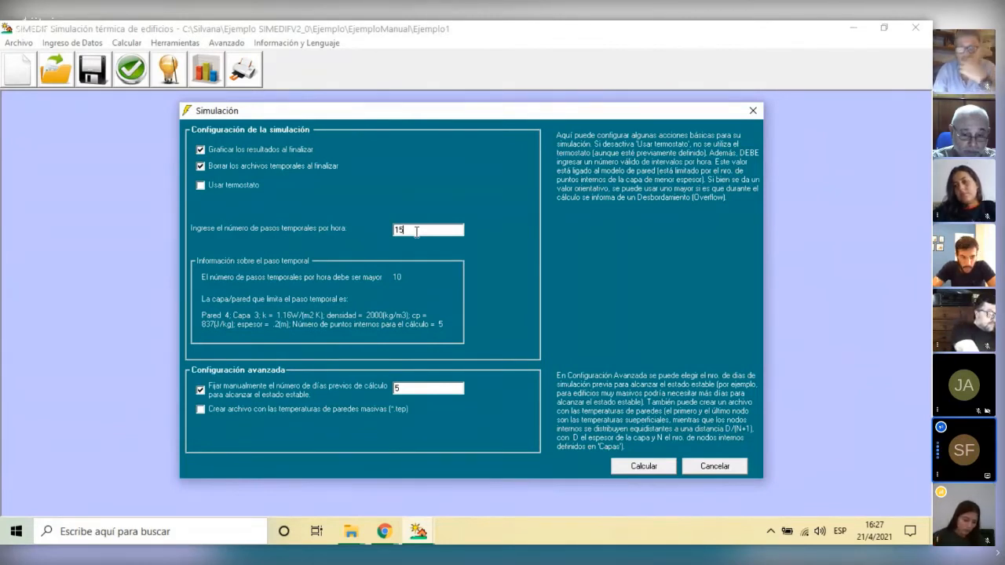
drag(416, 230, 397, 229)
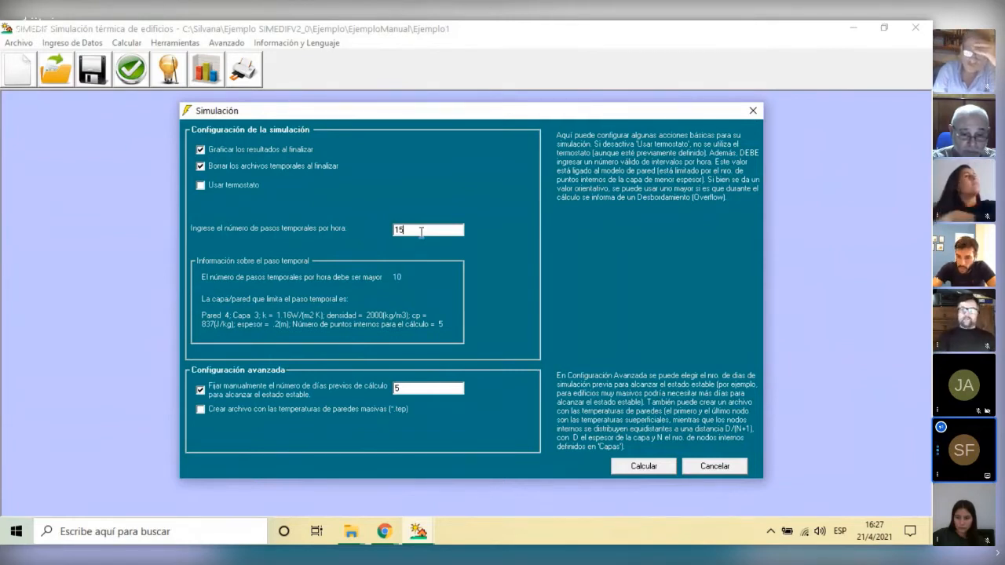
click(201, 409)
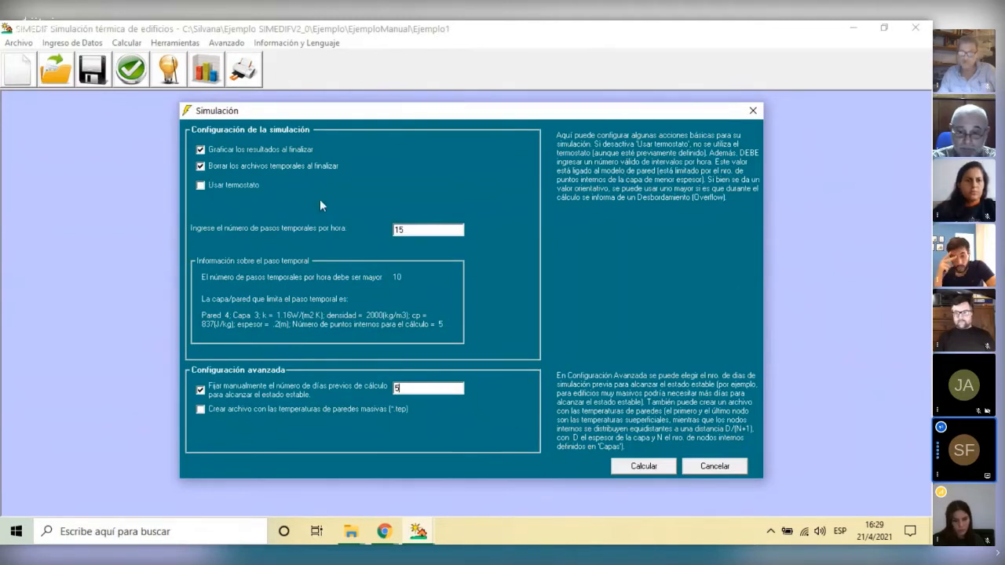
Run the thermal simulation with the current settings and continue to the plotted results once the calculation has finished
click(643, 470)
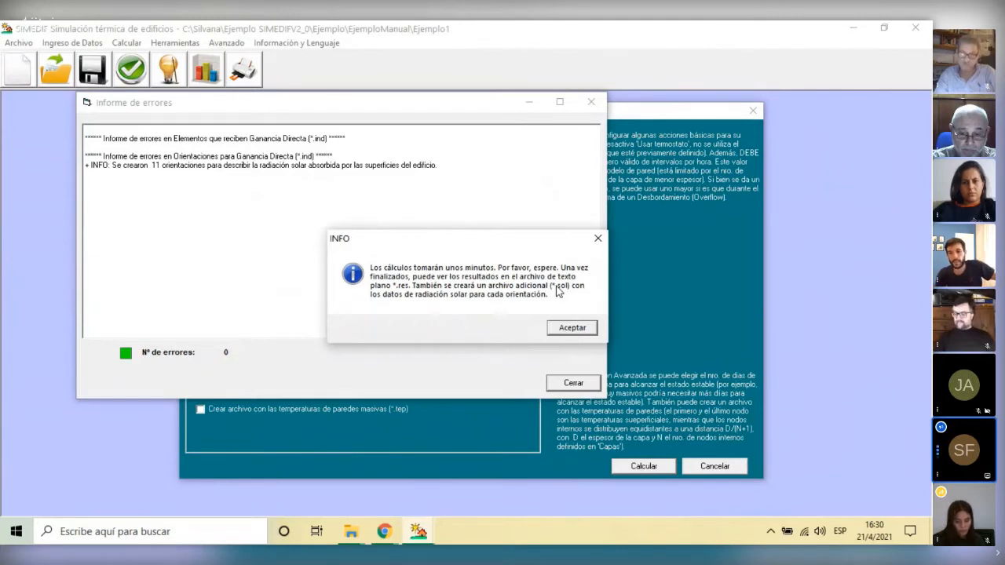
click(576, 328)
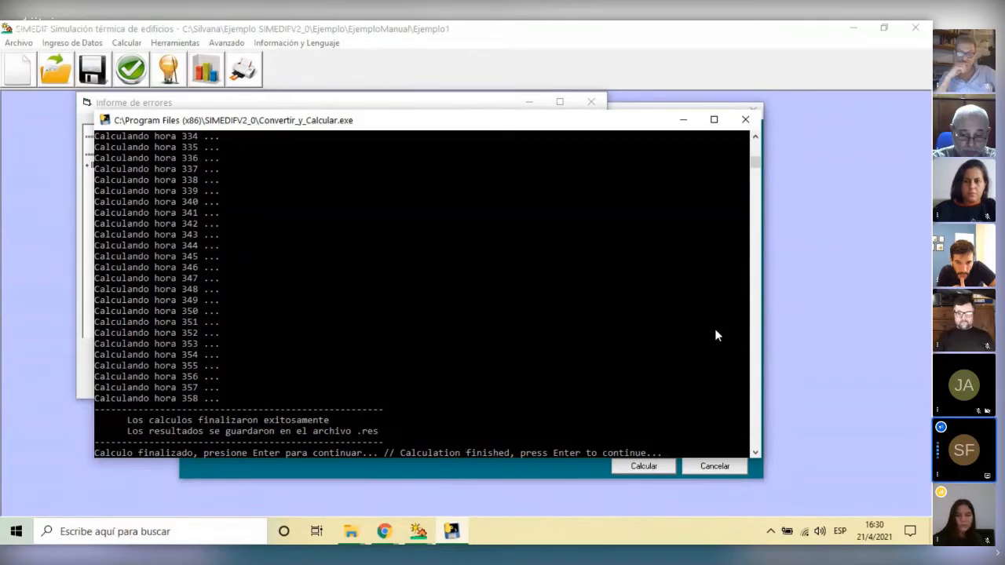
key(Return)
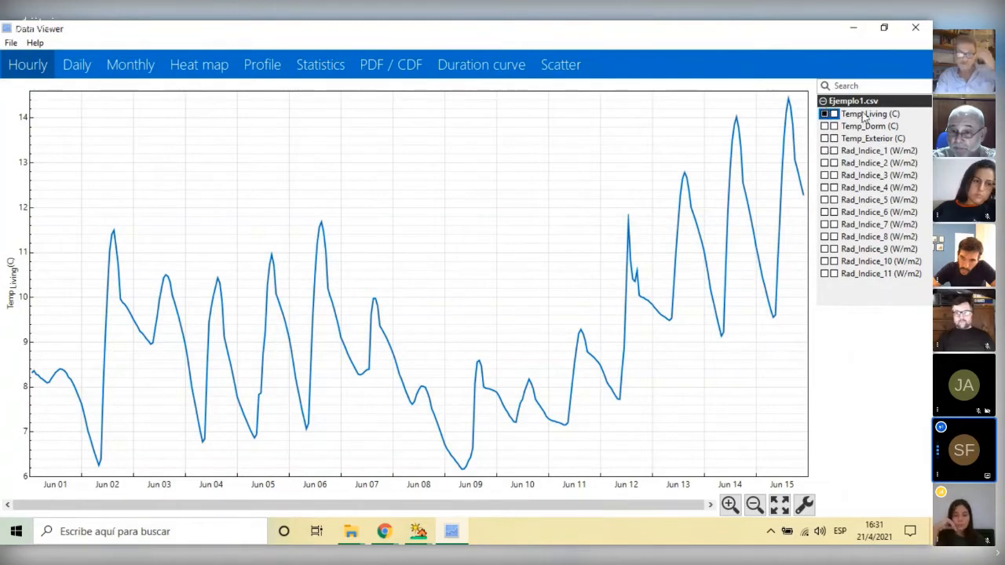
Overlay Temp_Dorm and Temp_Exterior on the hourly Temp_Living plot, and remove both curves again
click(824, 126)
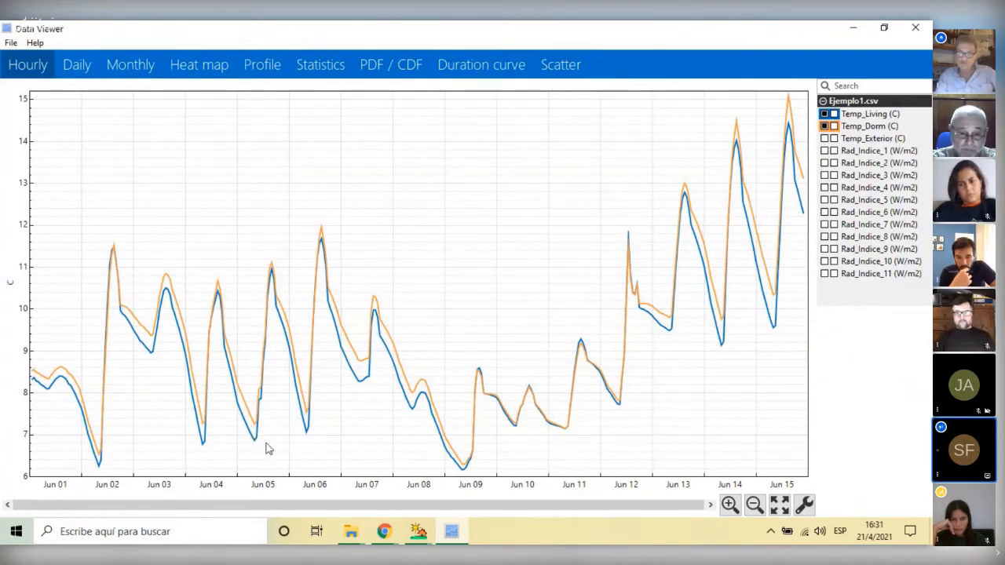
click(824, 139)
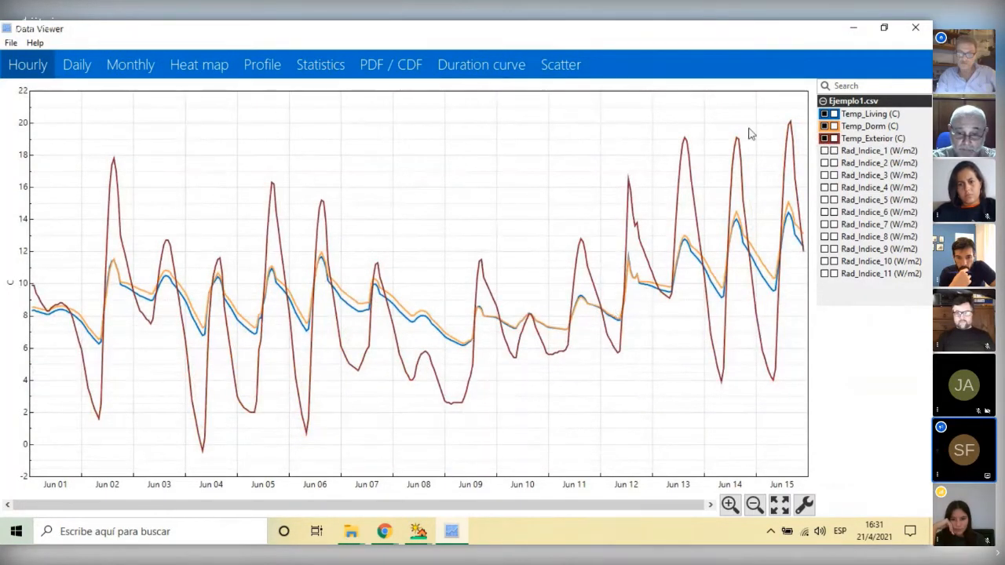
click(824, 138)
click(825, 126)
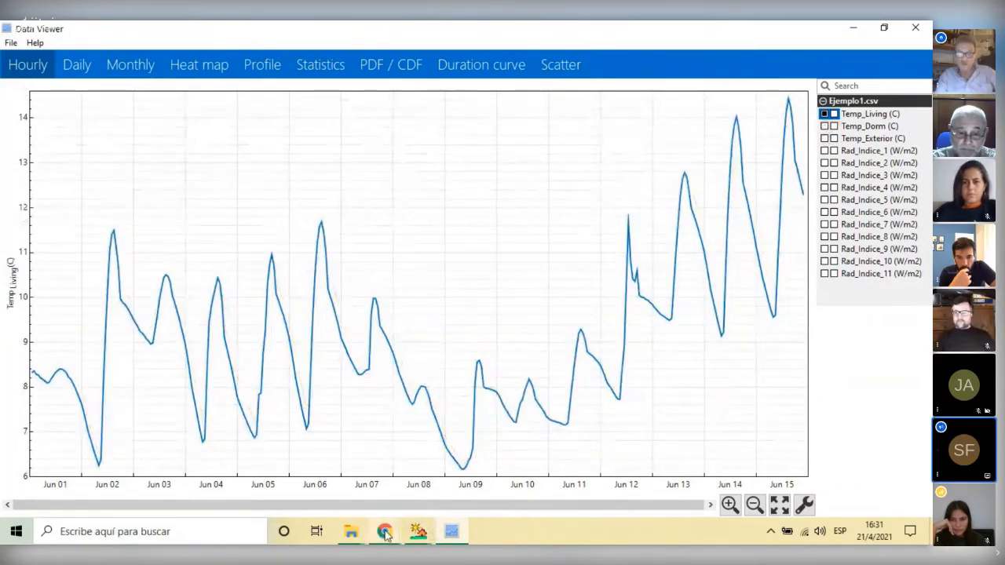
mouse_move(385, 534)
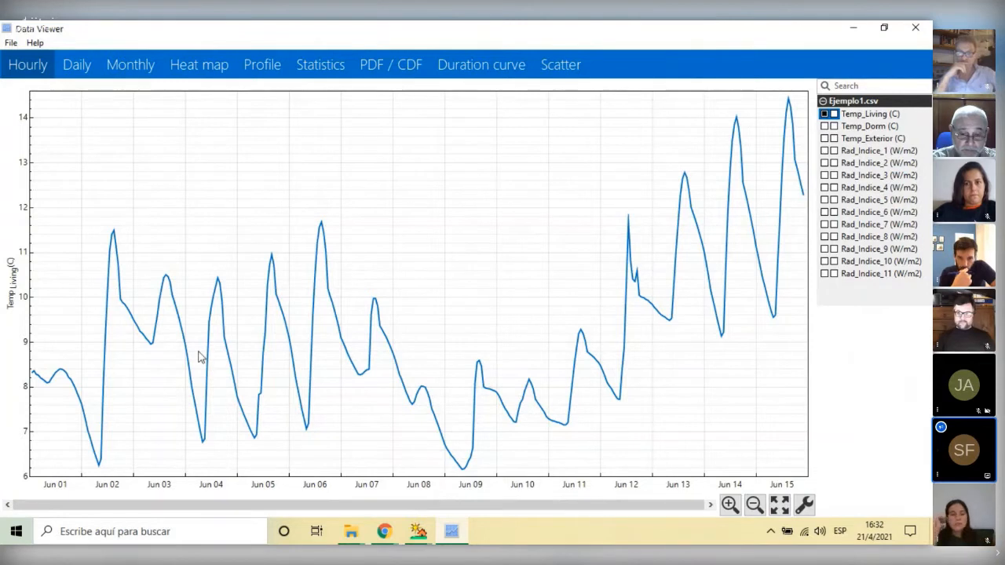
Try a second hourly plot comparing Temp_Living with Temp_Dorm, overlay Rad_Indice_1 on the first plot, and remove these additions
click(834, 115)
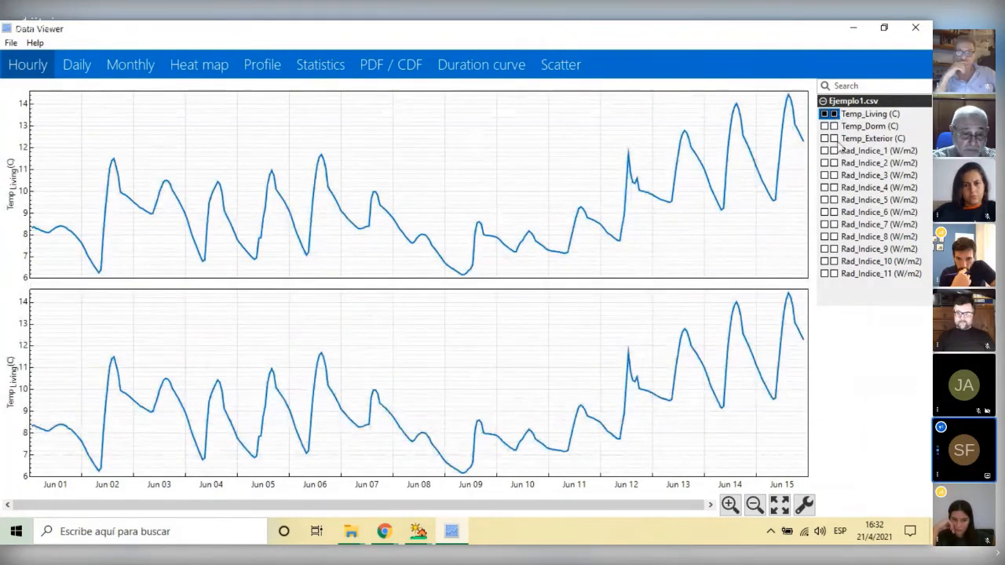
click(833, 126)
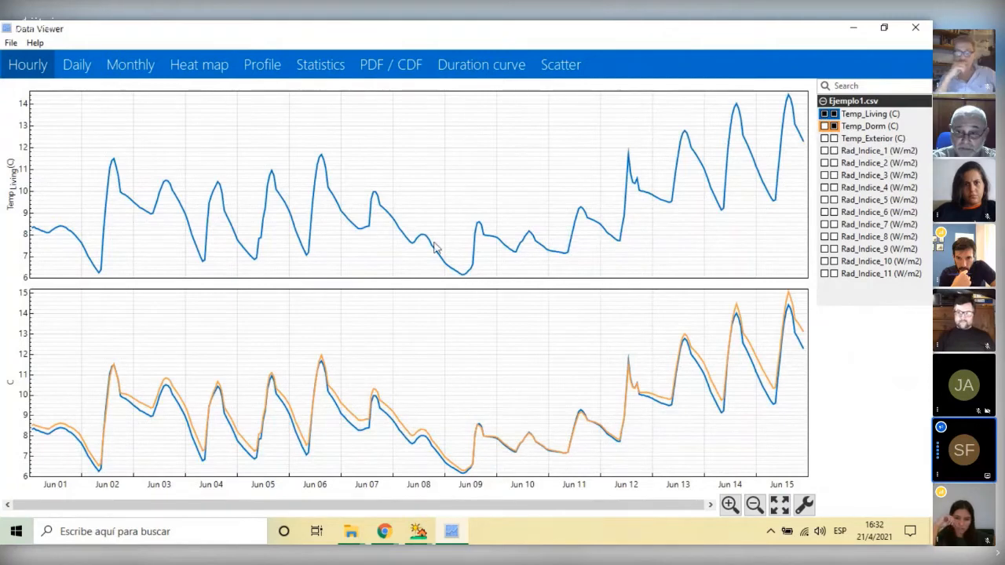
click(824, 150)
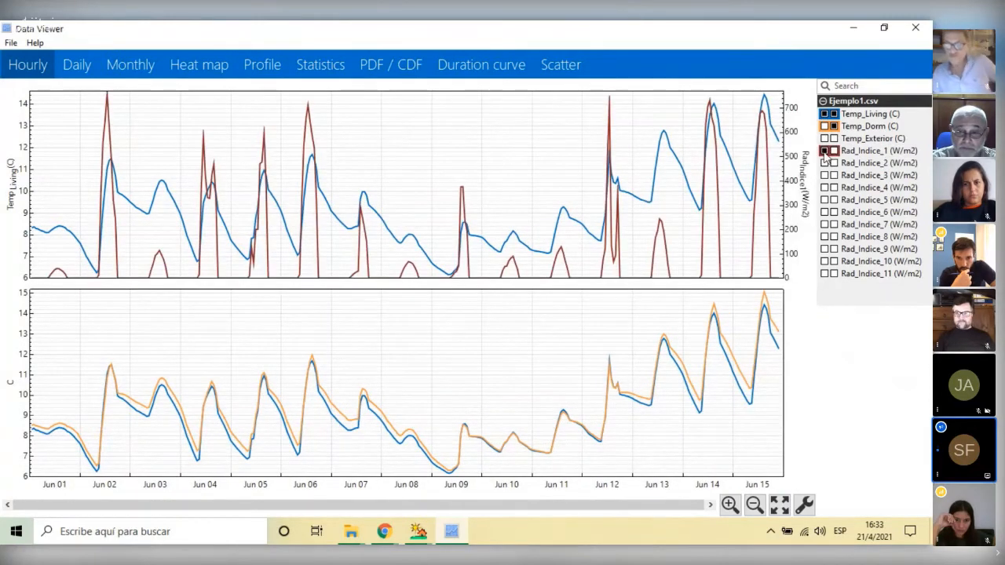
click(824, 150)
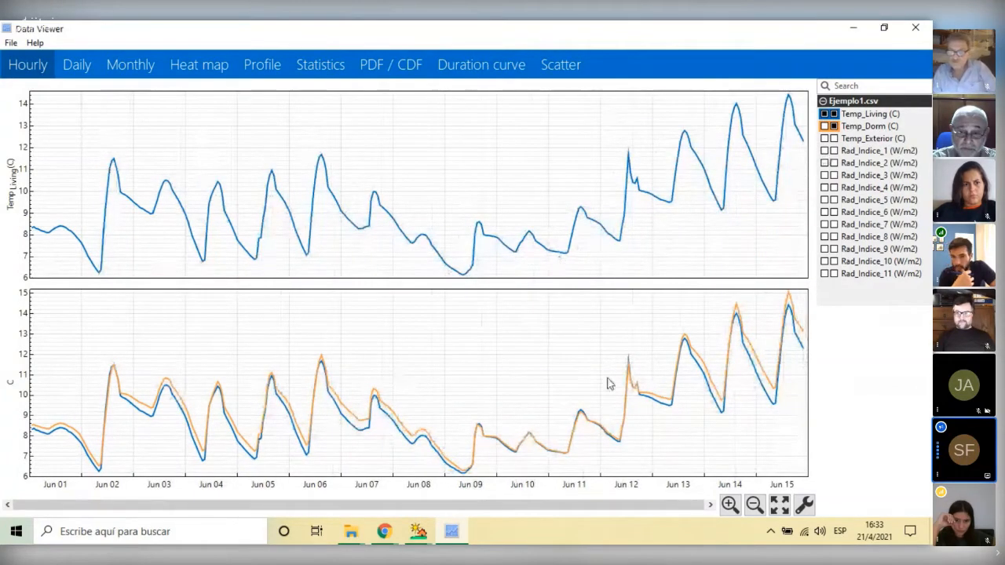
click(833, 126)
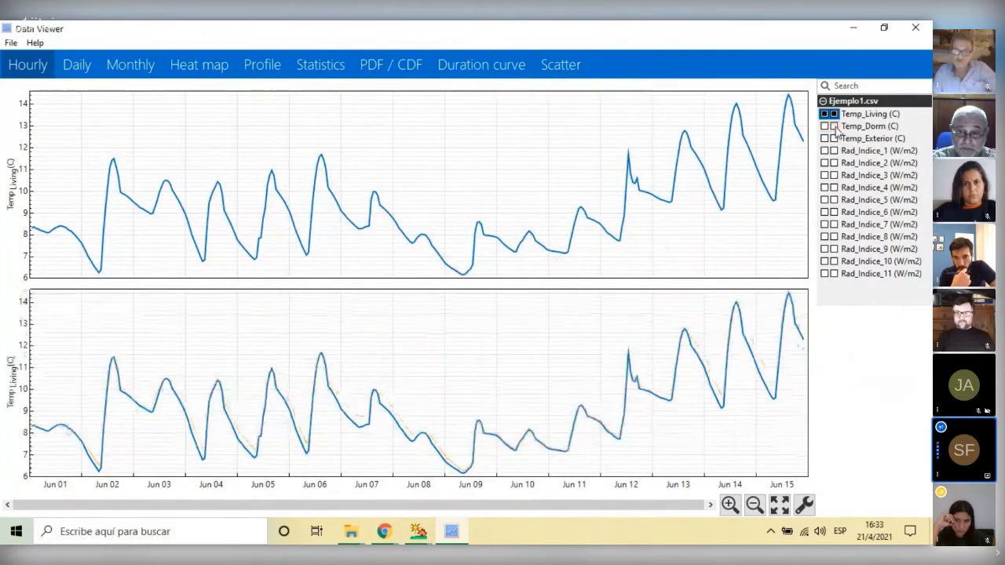
click(833, 114)
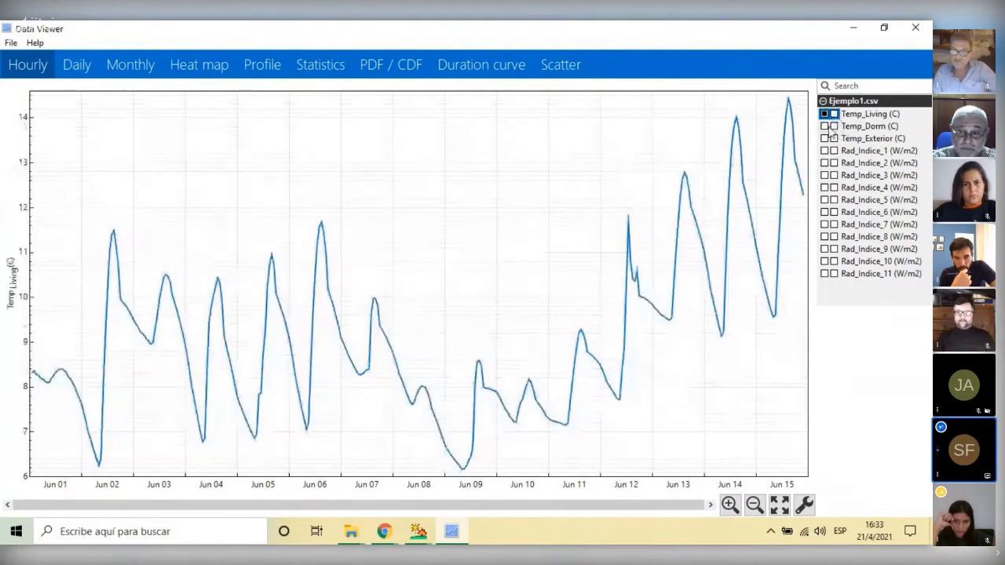
Add the Temp_Dorm and Temp_Exterior curves to the hourly plot alongside Temp_Living
click(824, 126)
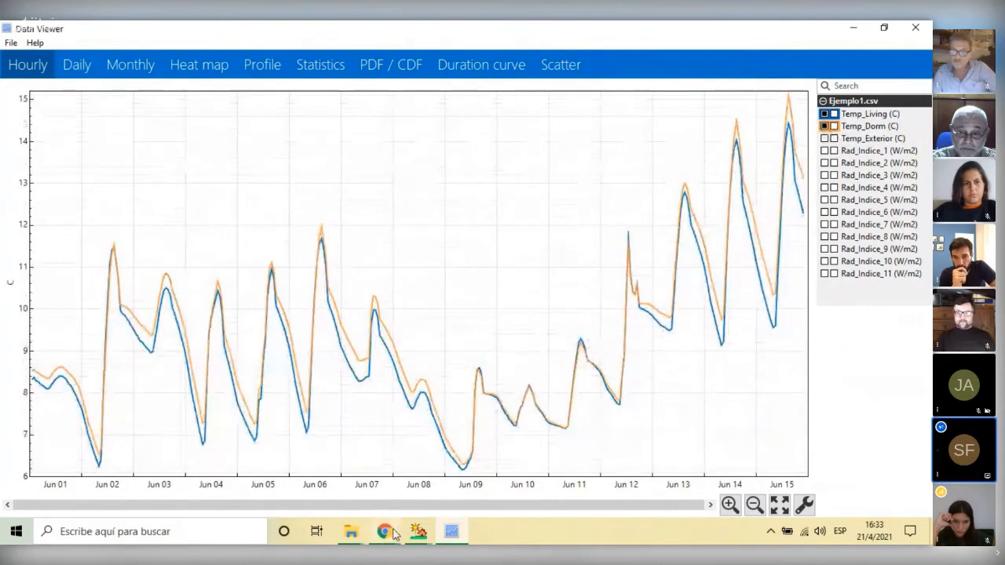
mouse_move(392, 534)
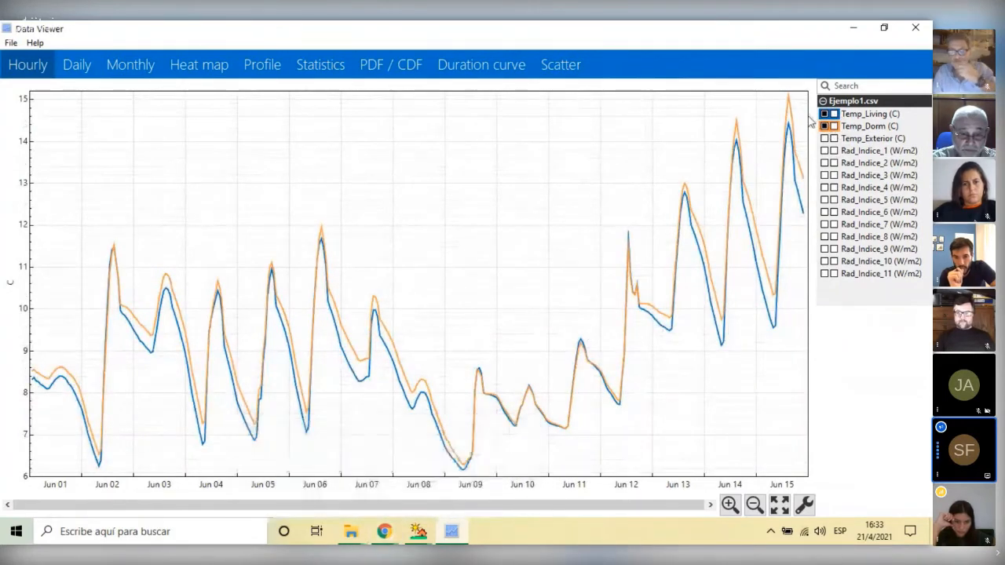
click(825, 139)
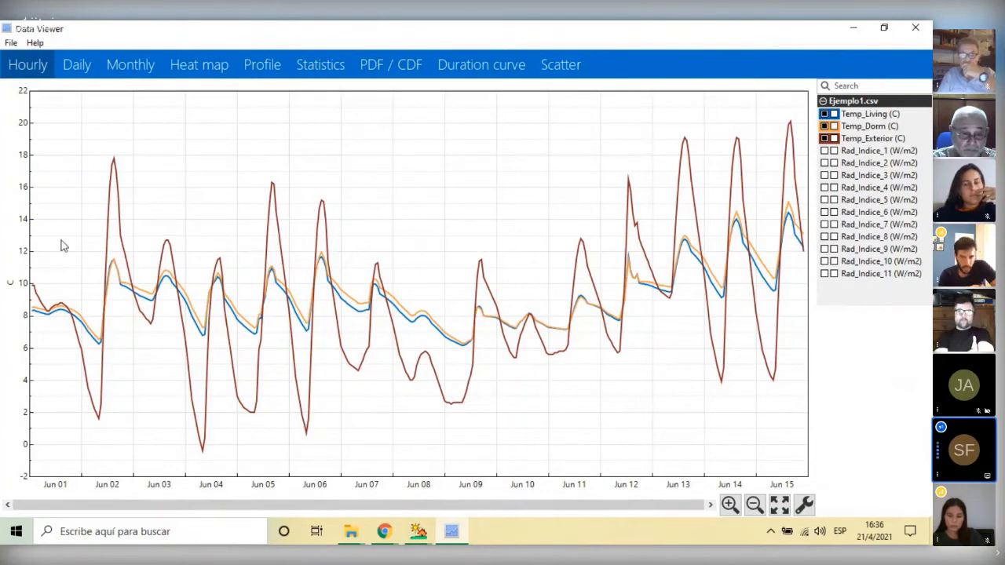
Show the daily averages and compare Temp_Living with Temp_Dorm, including Temp_Exterior only briefly
click(73, 73)
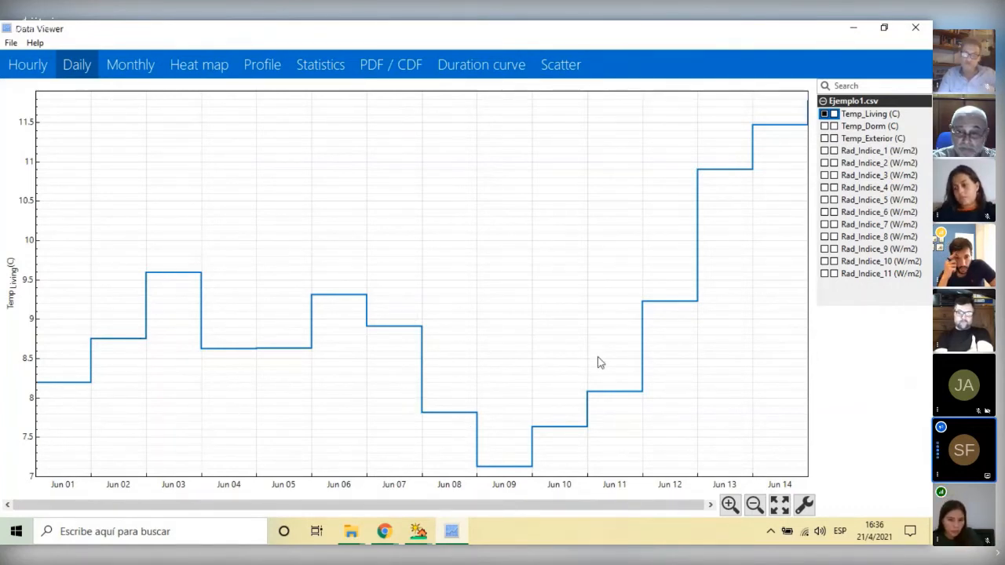
click(824, 126)
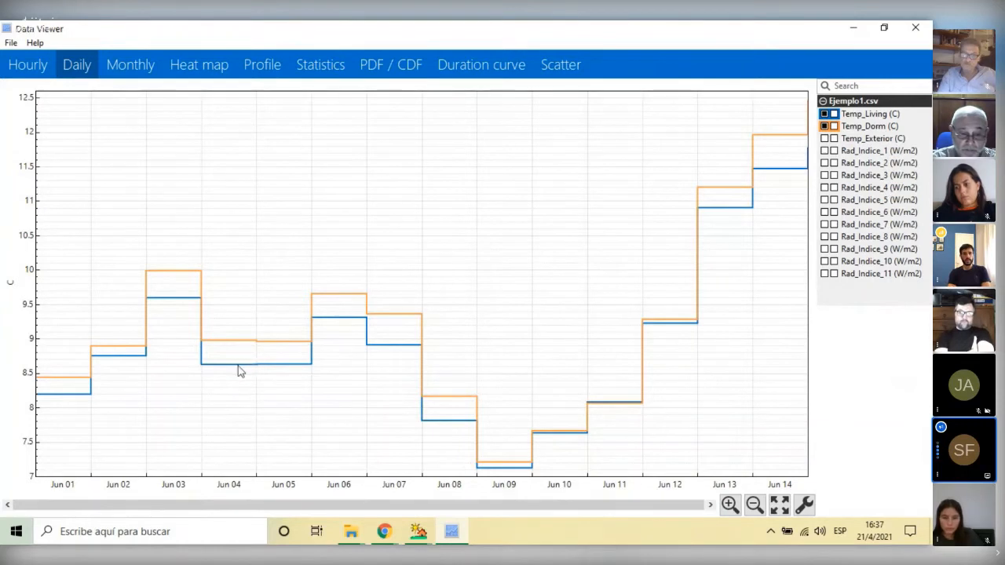
click(824, 139)
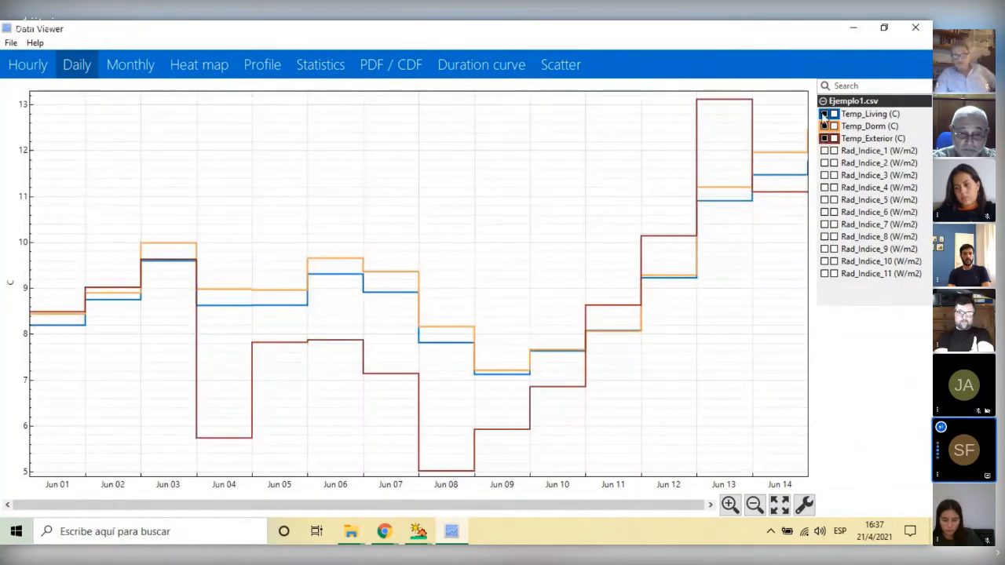
click(825, 139)
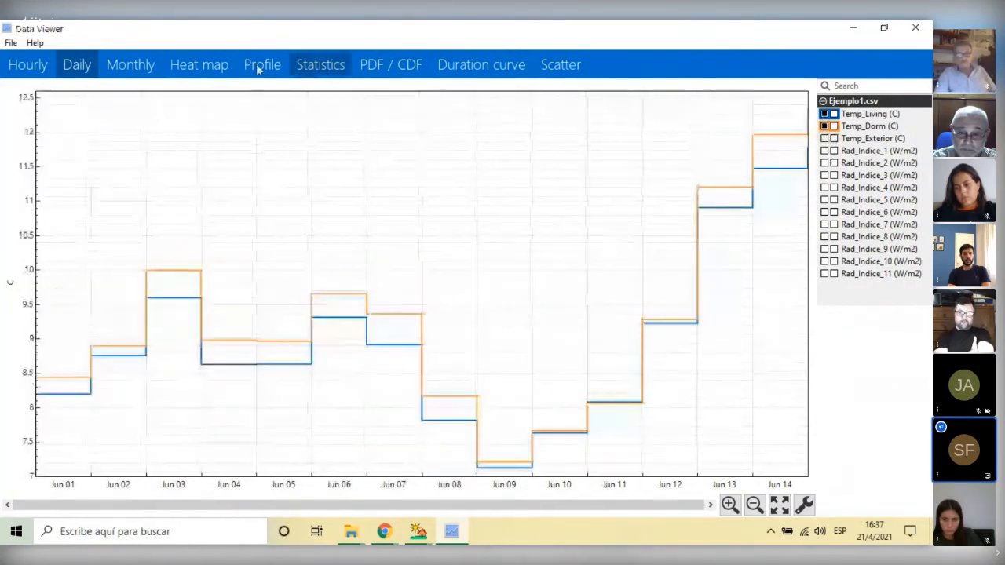
Show the Temp_Living heat map instead of the monthly plot, zoom it to June 1–15, and compare it with the hourly curves
click(123, 68)
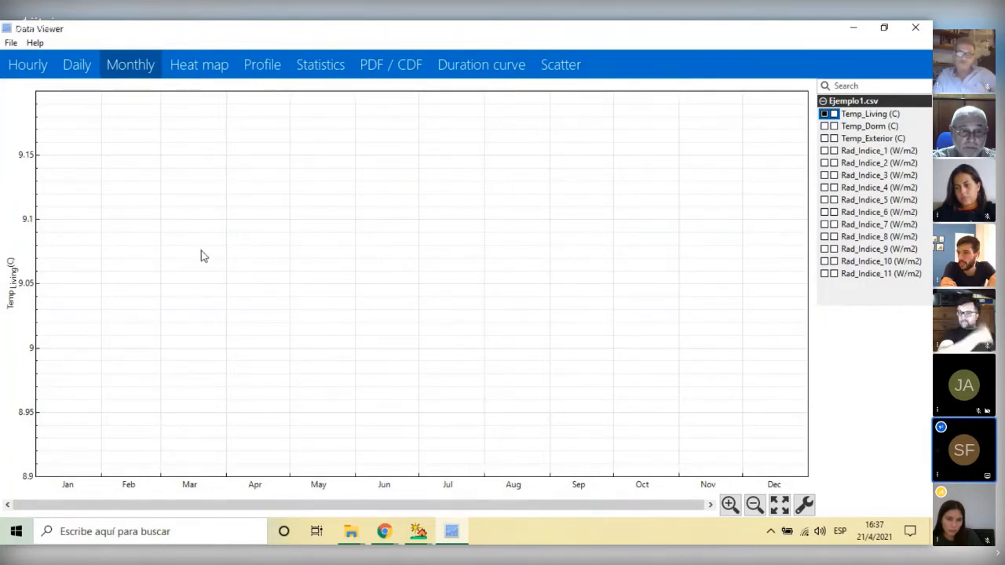
click(204, 68)
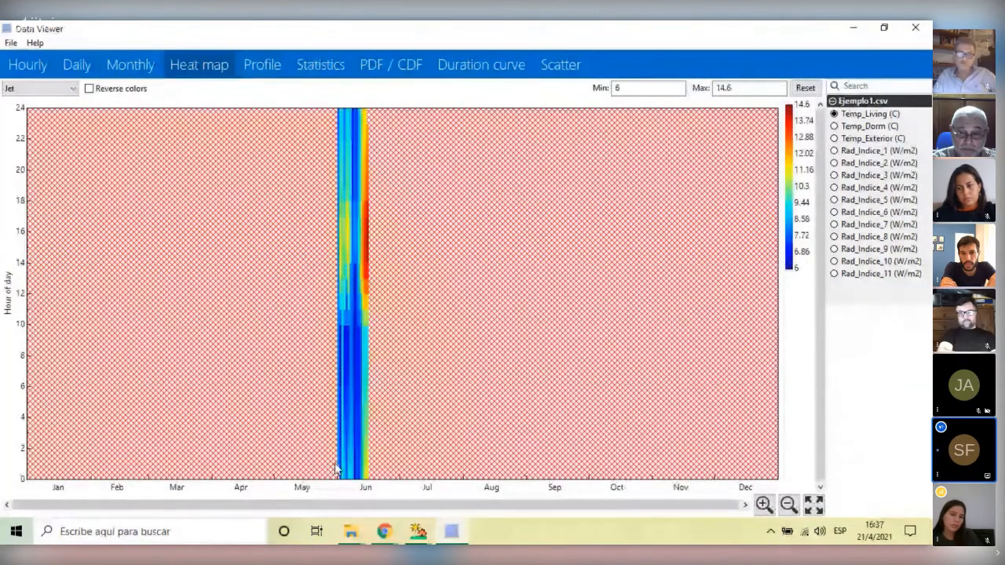
drag(337, 467, 369, 468)
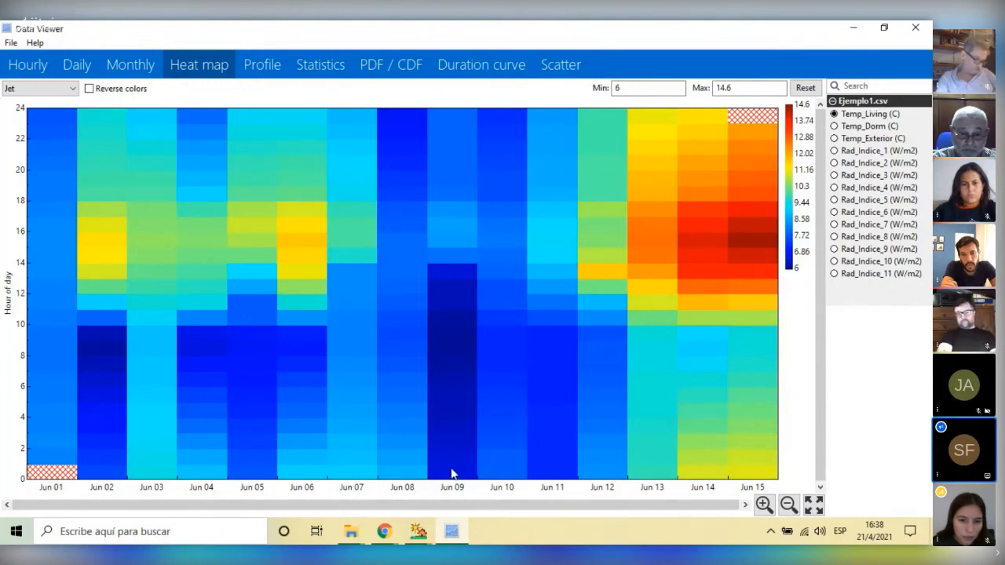
click(28, 67)
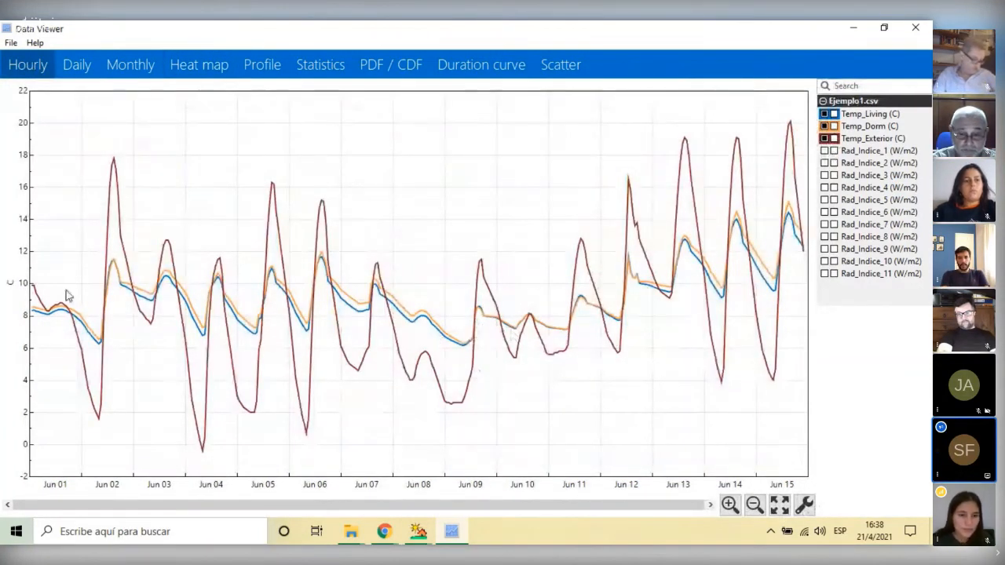
click(198, 65)
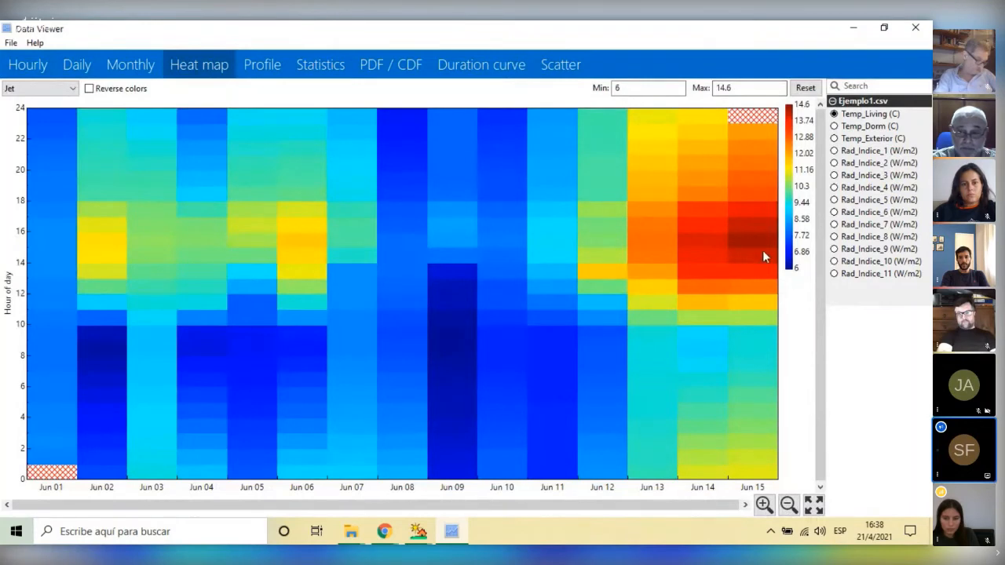
Set the heat map's maximum scale value first to 20 and then to 23
drag(761, 89, 709, 91)
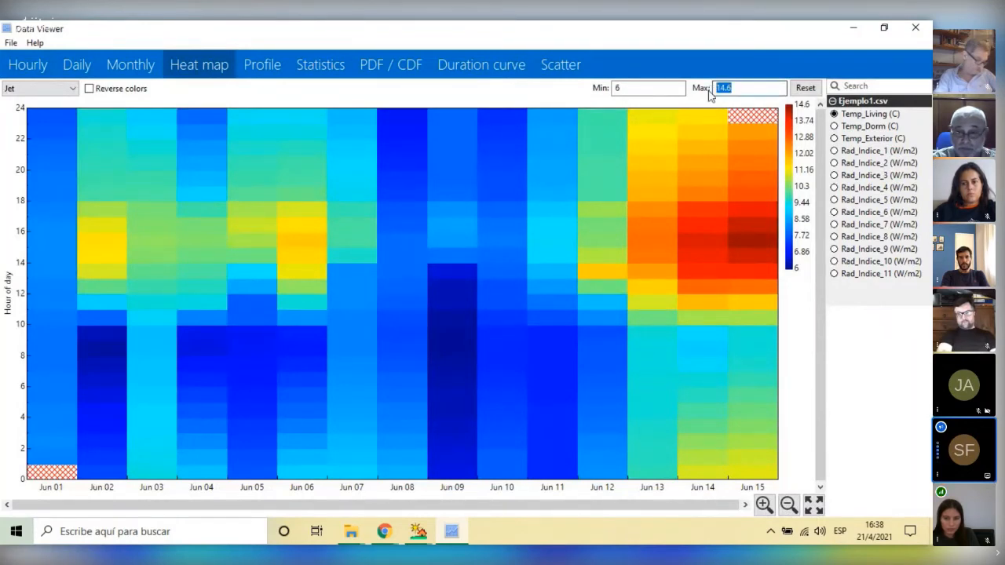
key(Return)
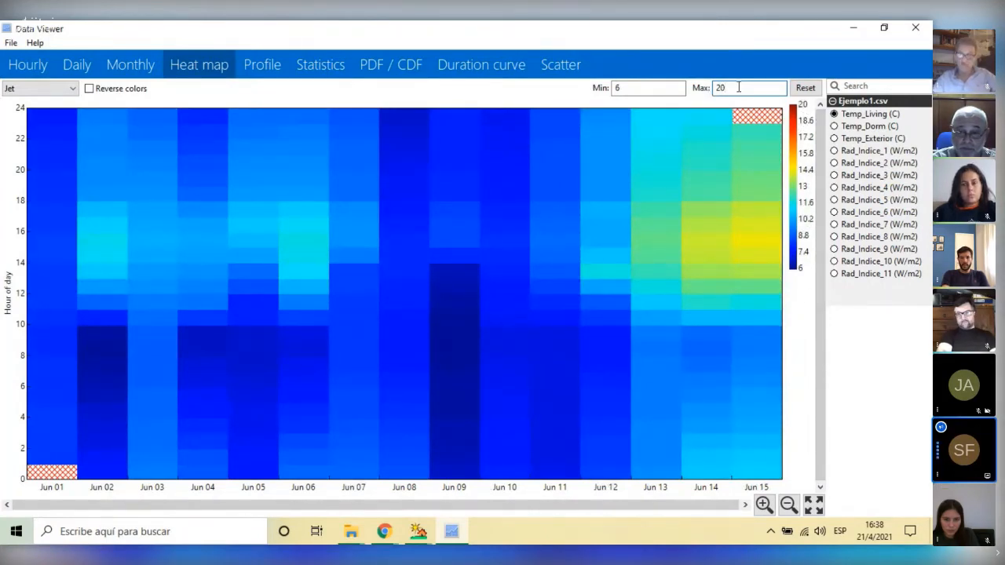
drag(753, 88, 709, 88)
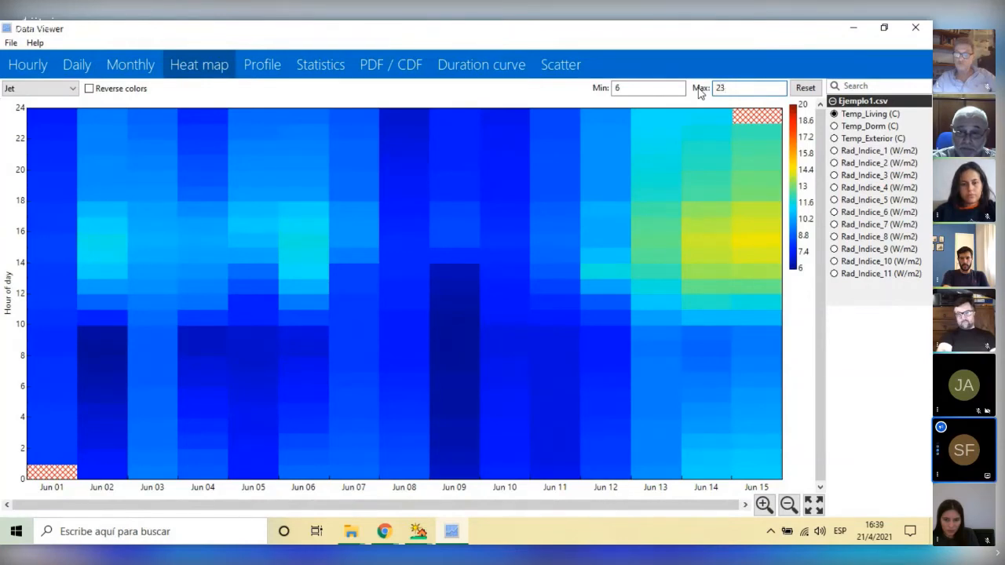
key(Return)
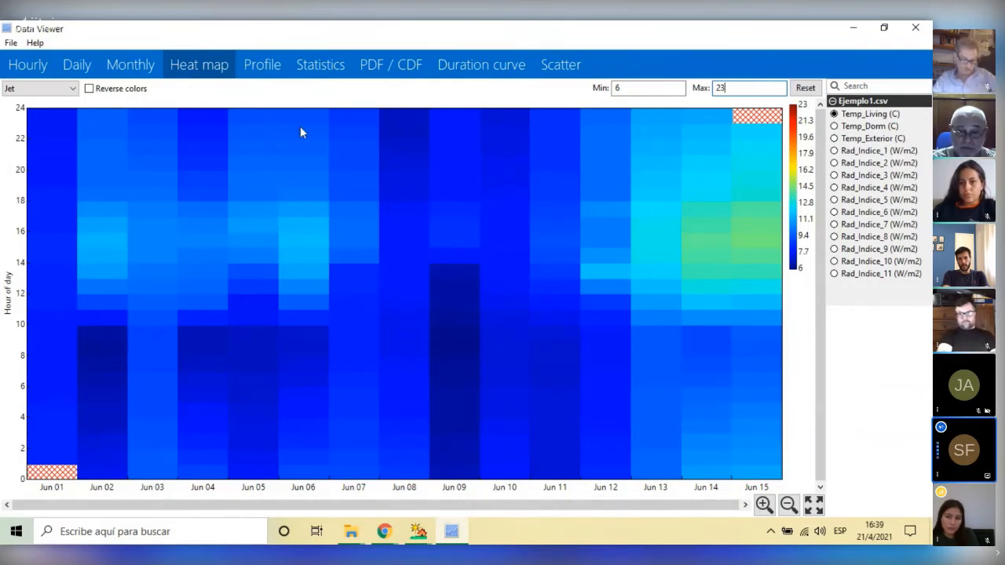
Show the monthly hourly profiles of Temp_Living and add the Temp_Exterior curve for comparison
click(263, 66)
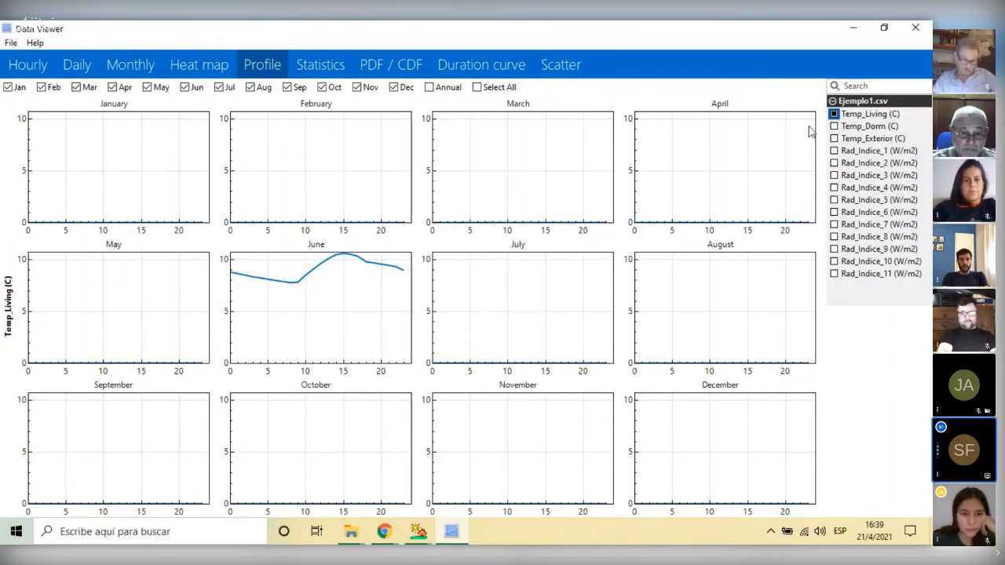
click(834, 139)
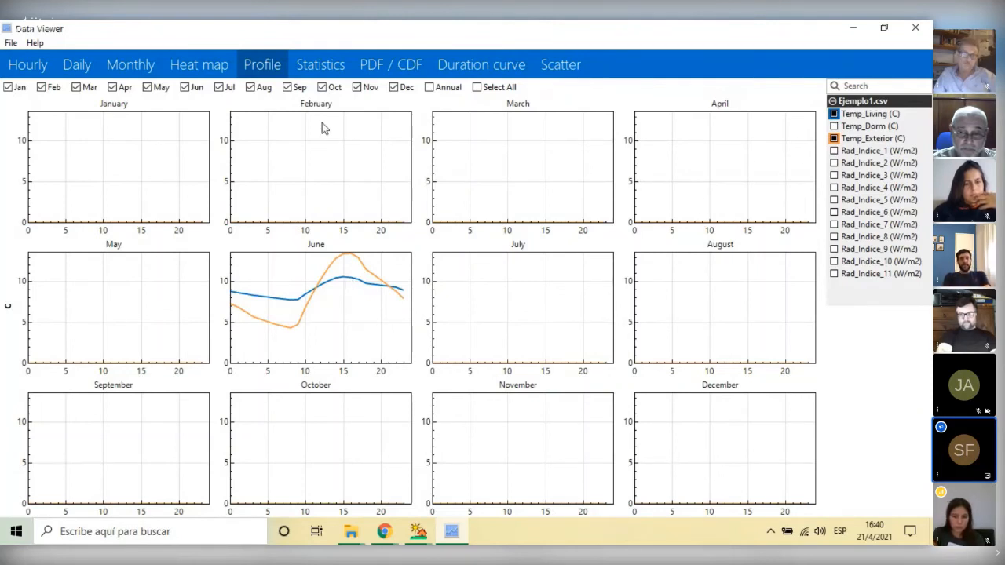
Show the statistics table with monthly values and examine the Temp_Living figures under Ejemplo1.csv
click(322, 63)
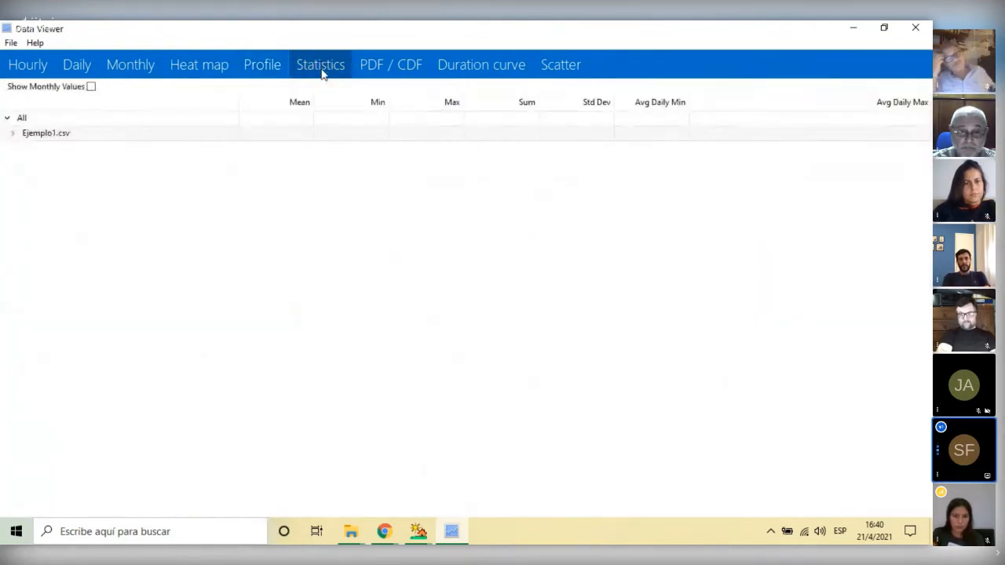
click(6, 118)
click(6, 119)
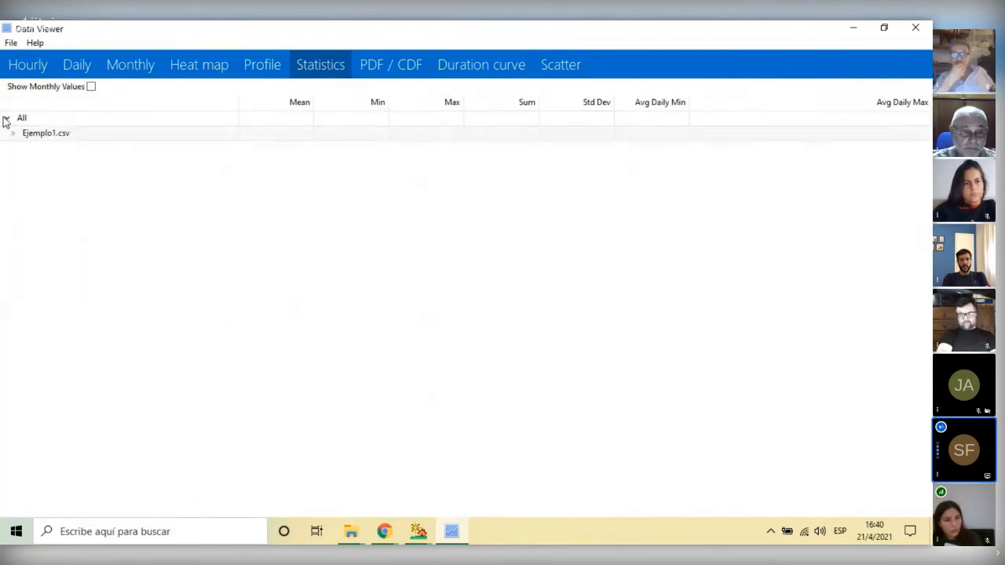
click(91, 87)
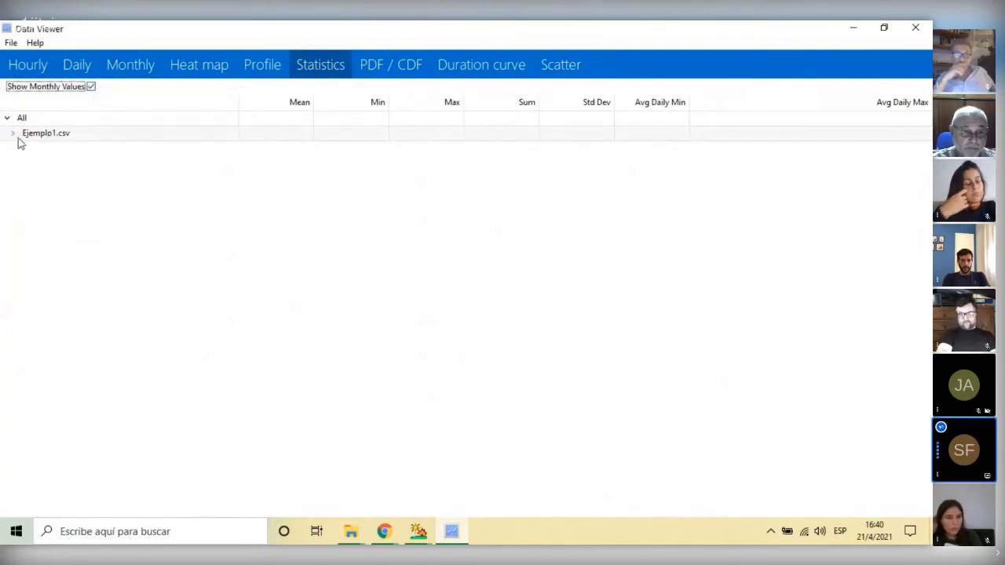
click(14, 134)
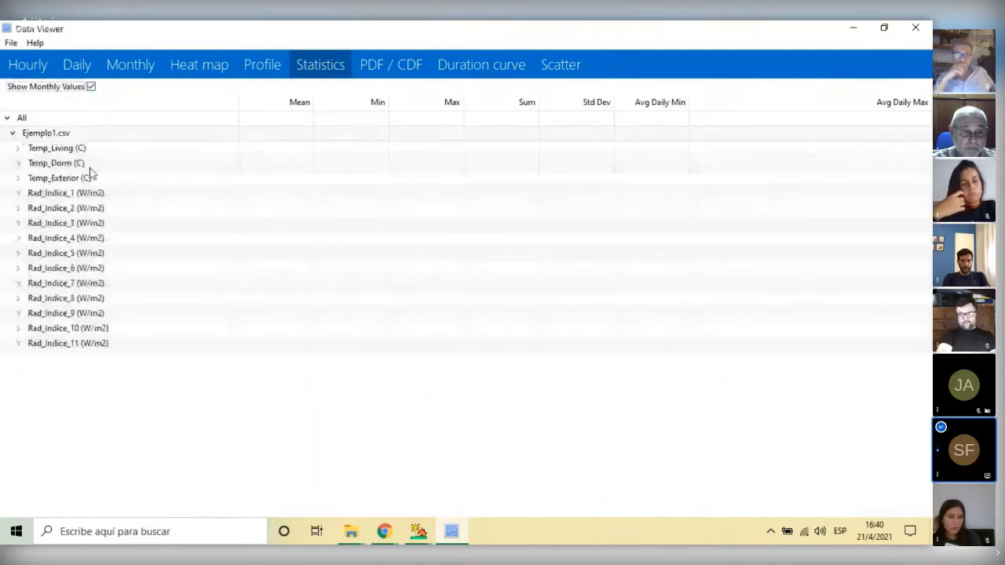
click(26, 148)
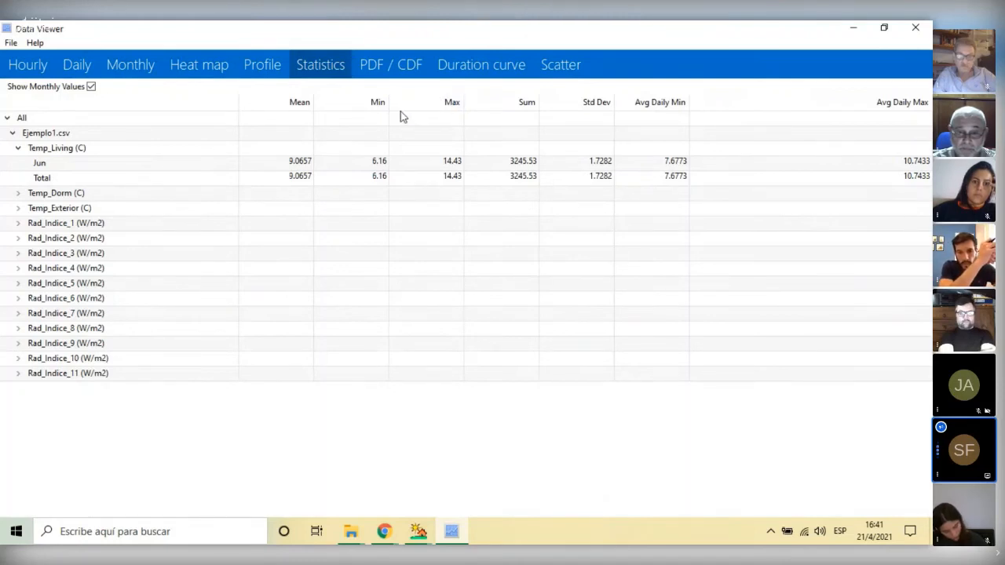
Examine the Temp_Living PDF/CDF plot and its histogram scaling options, keeping Scaled Histogram, before returning to the hourly plot
click(387, 69)
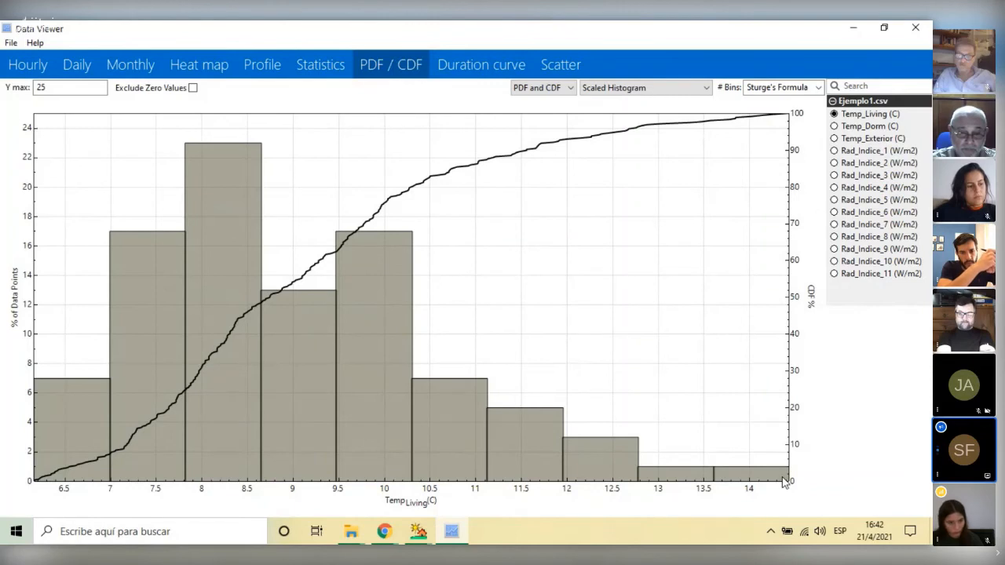
click(705, 89)
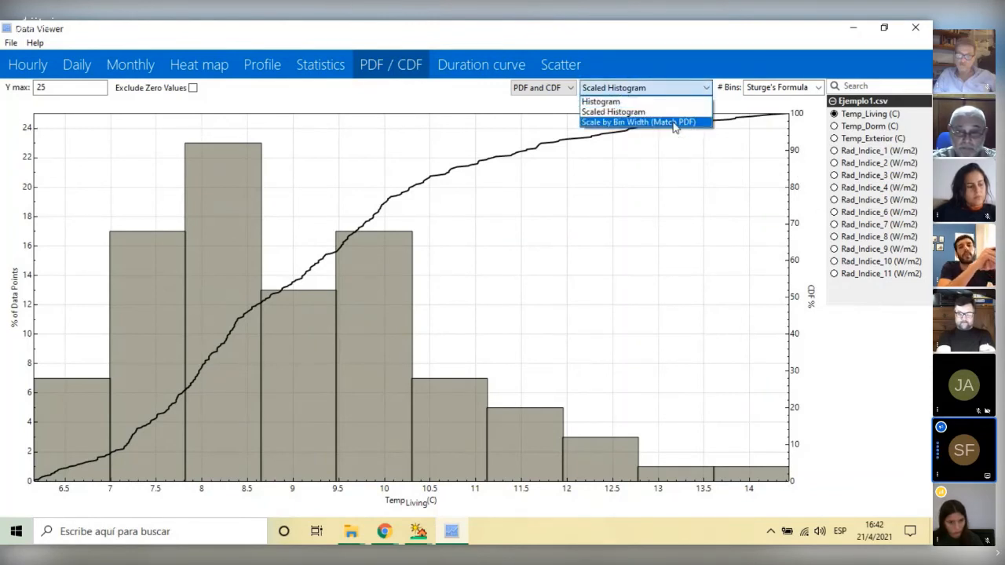
click(212, 297)
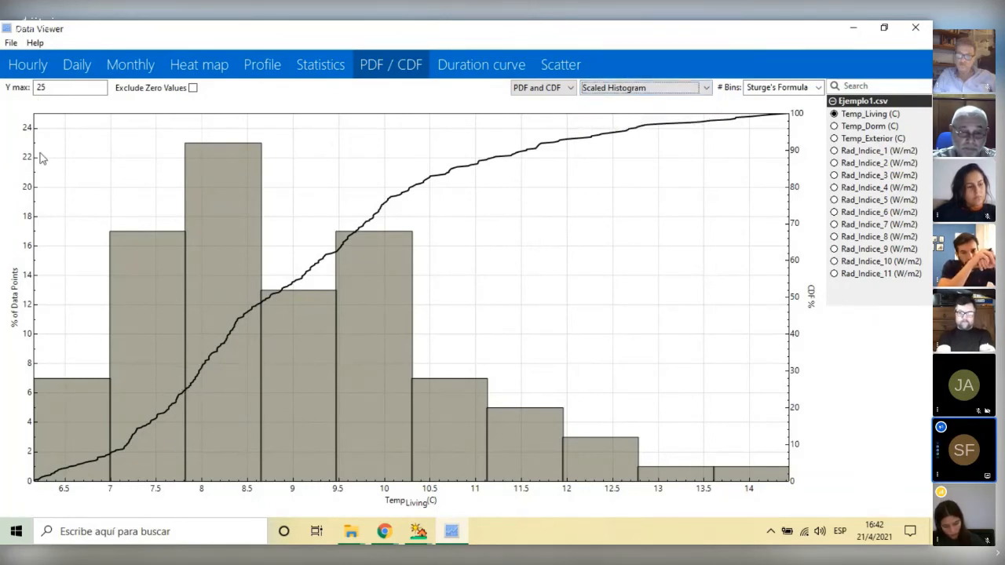
click(38, 66)
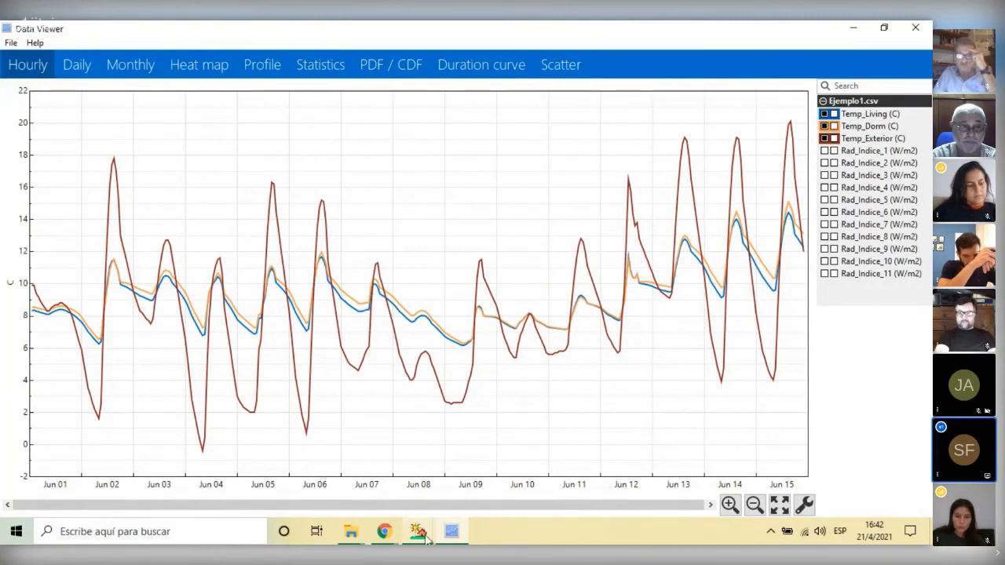
Switch to SIMEDIF, open the massive walls data (Paredes masivas), and compare the orientation indices and zones of walls 4 and 8
mouse_move(426, 534)
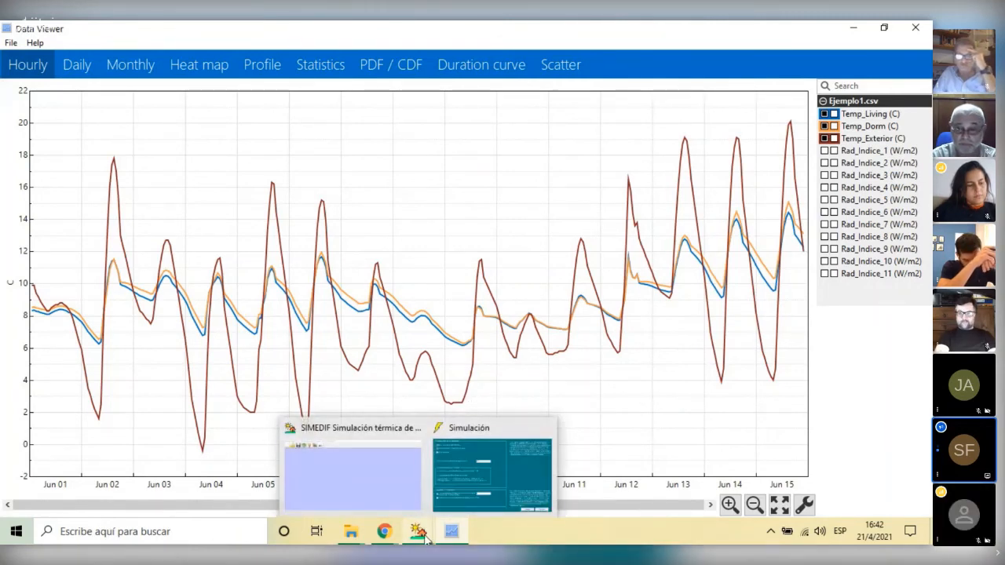
click(365, 487)
click(71, 43)
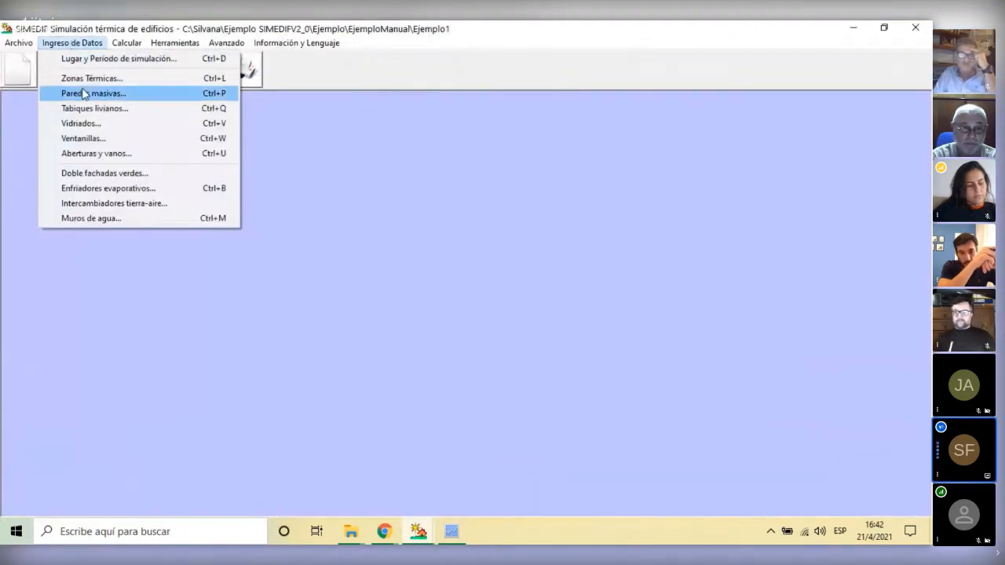
click(83, 92)
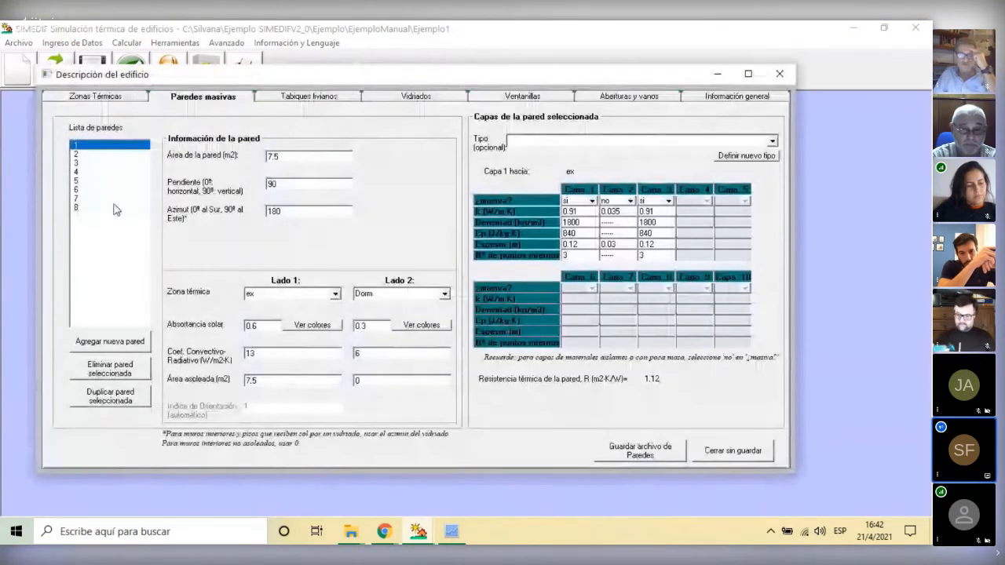
click(86, 171)
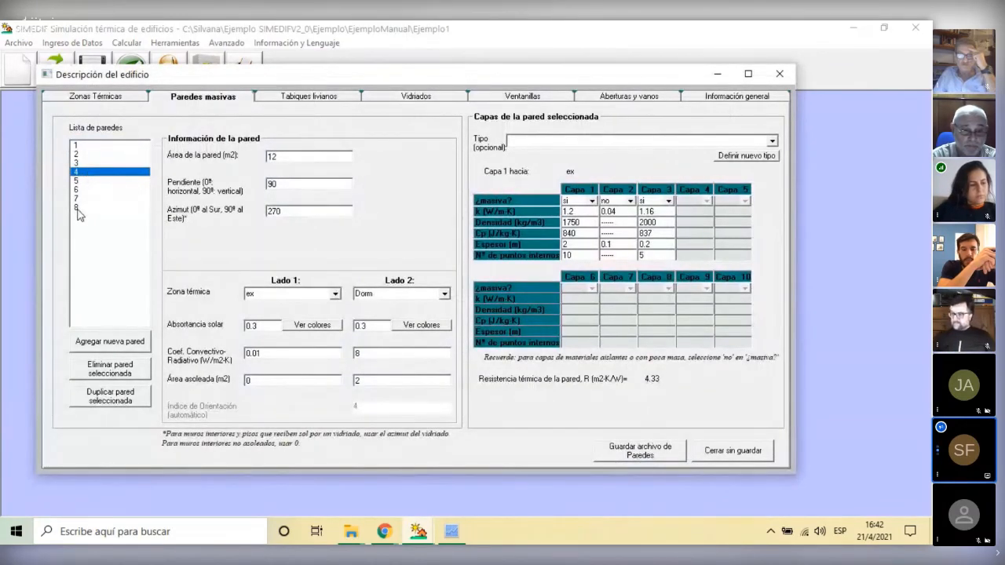
click(77, 208)
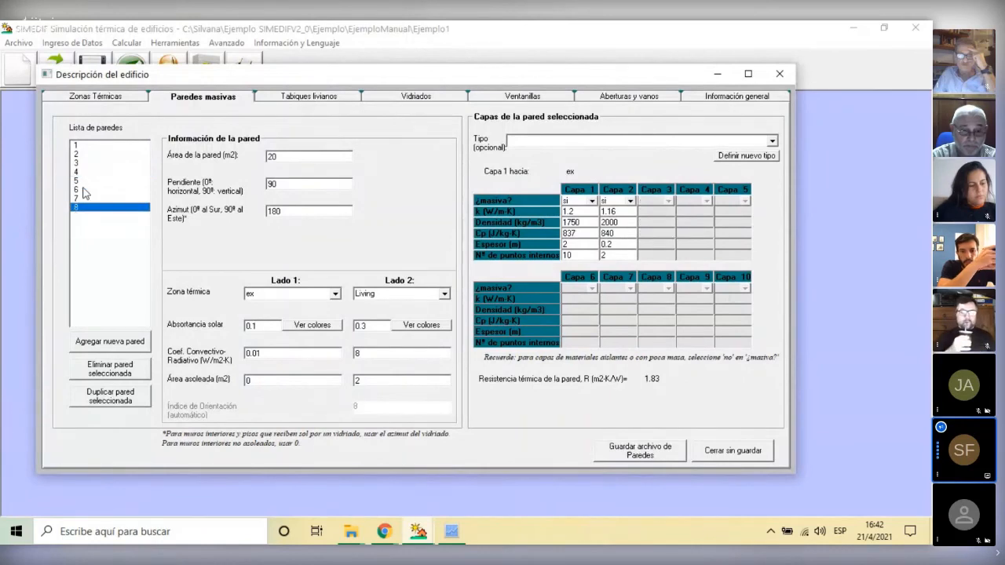
click(86, 172)
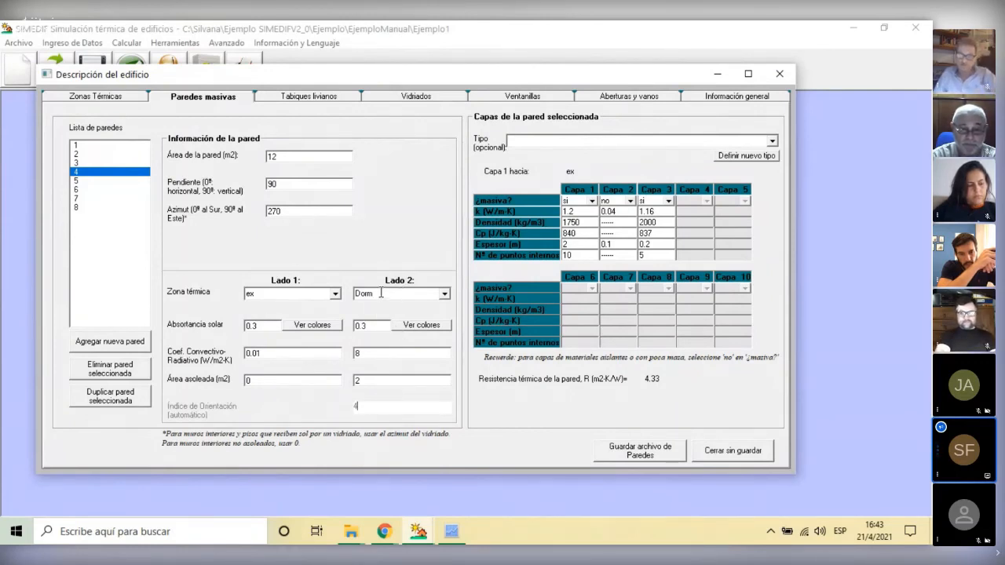
click(78, 207)
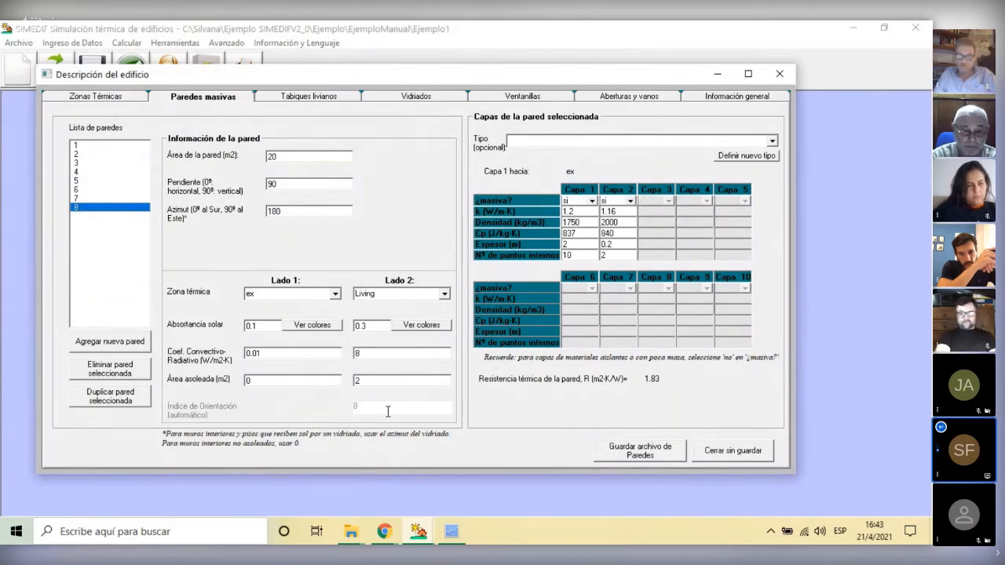
click(84, 171)
click(79, 207)
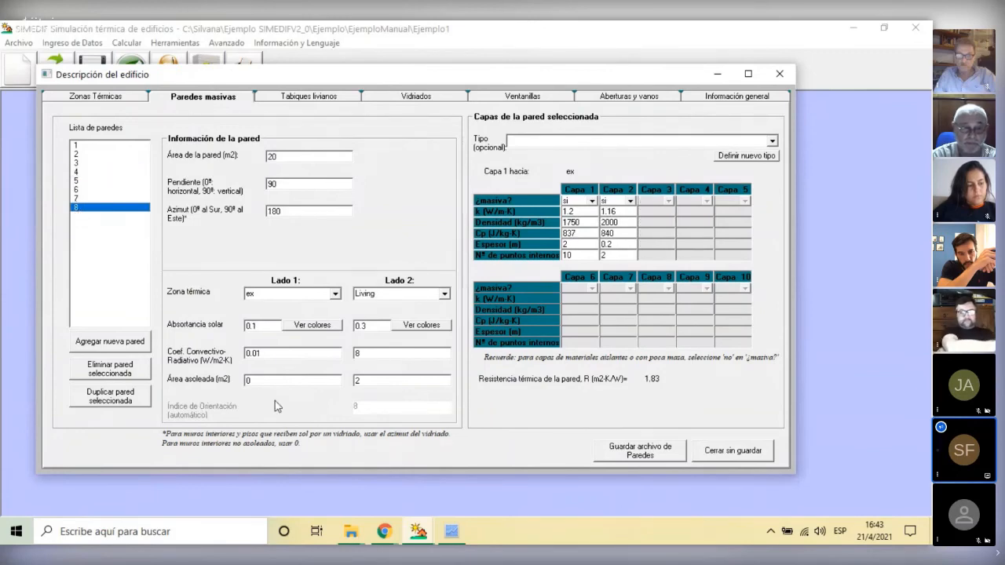
Switch to Data Viewer, plot Rad_Indice_4 and Rad_Indice_8 in a second graph below the hourly temperatures, and zoom to June 6
click(451, 532)
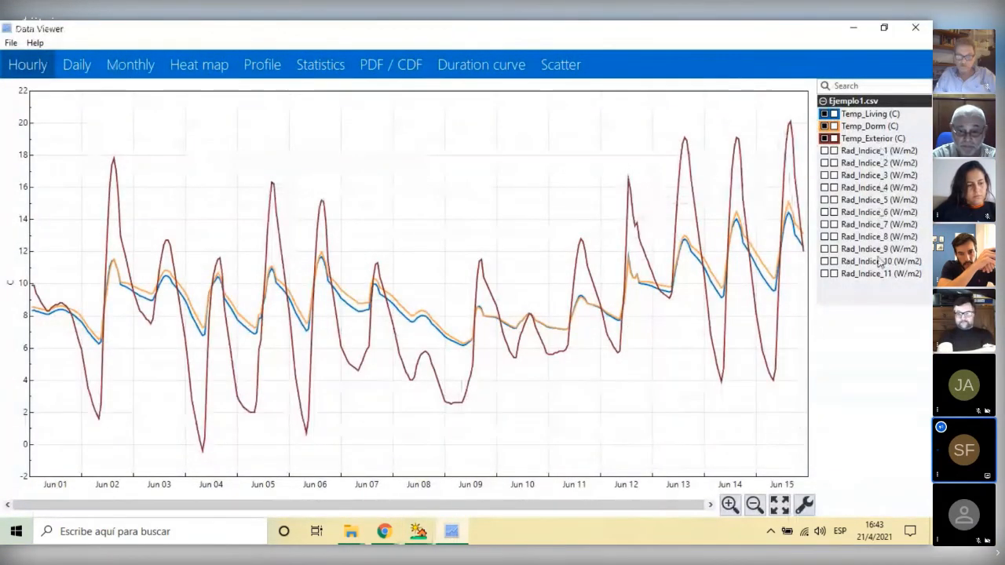
click(834, 188)
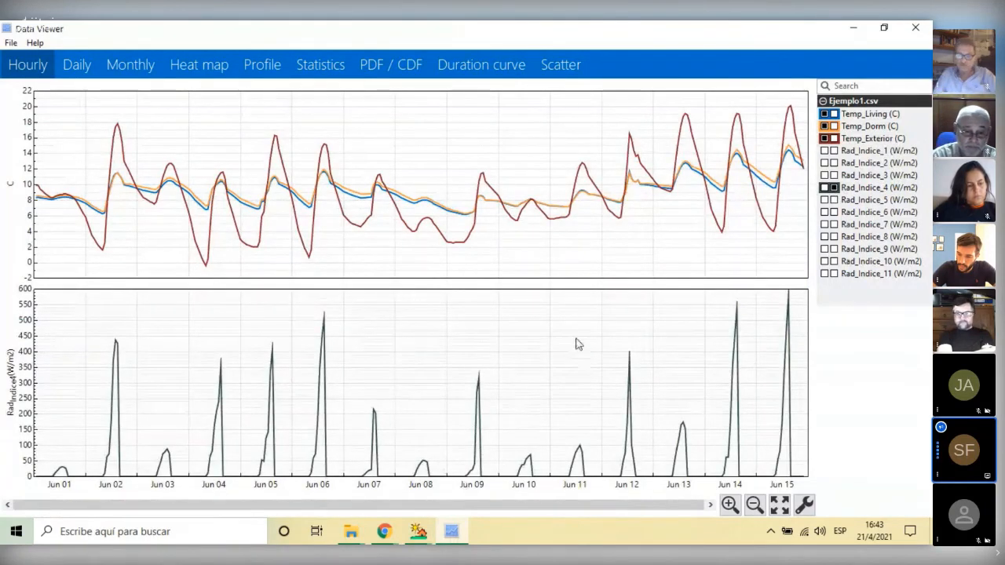
click(832, 237)
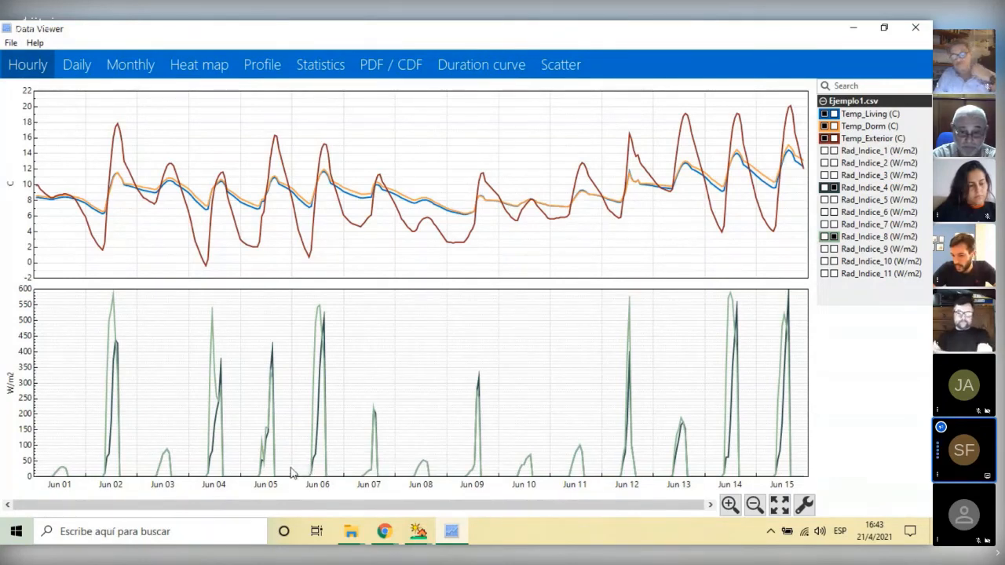
drag(290, 471, 349, 459)
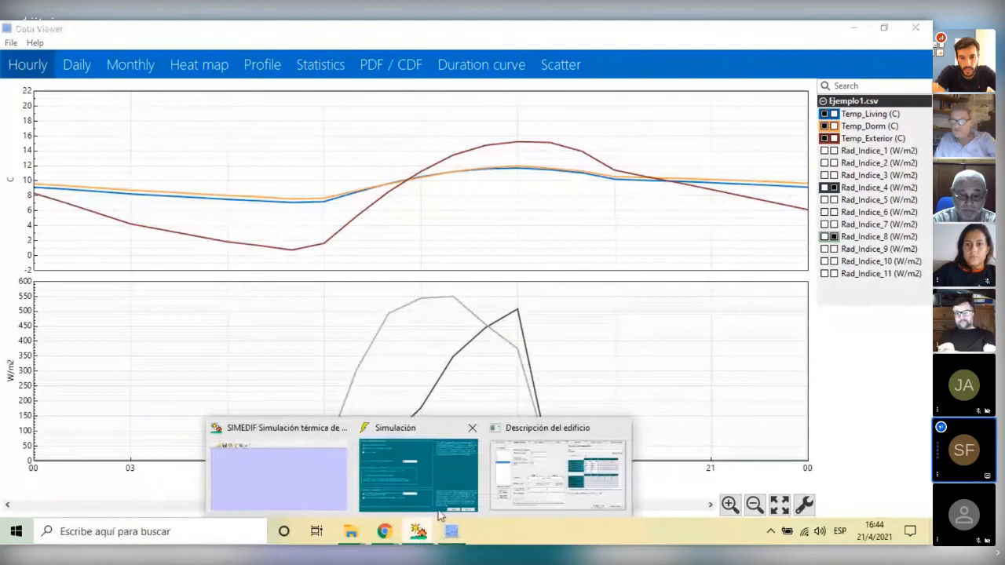
Check the orientation index of light partition 2 (Tabiques livianos) in SIMEDIF, and add Rad_Indice_10 to Data Viewer's lower hourly graph
click(544, 485)
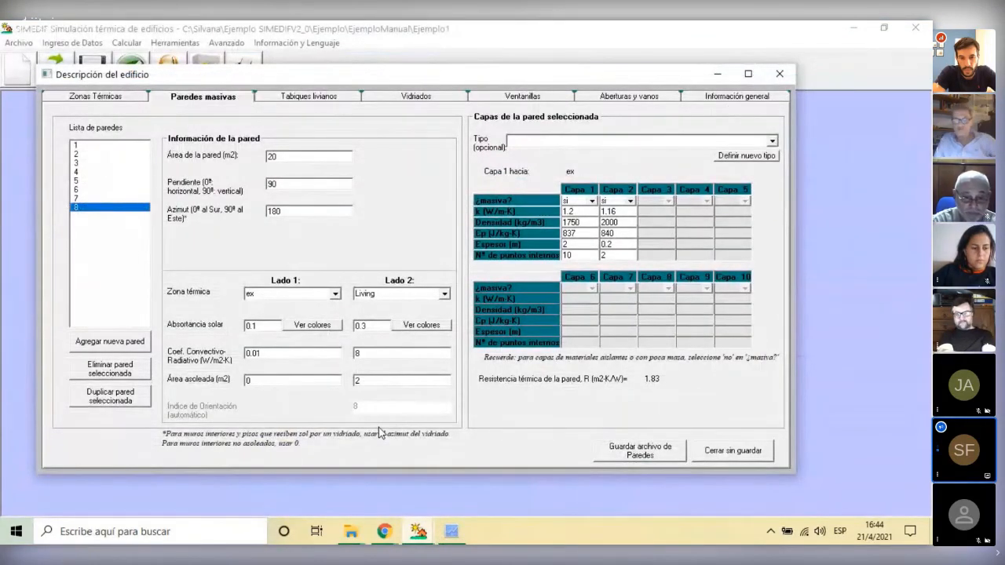
click(312, 98)
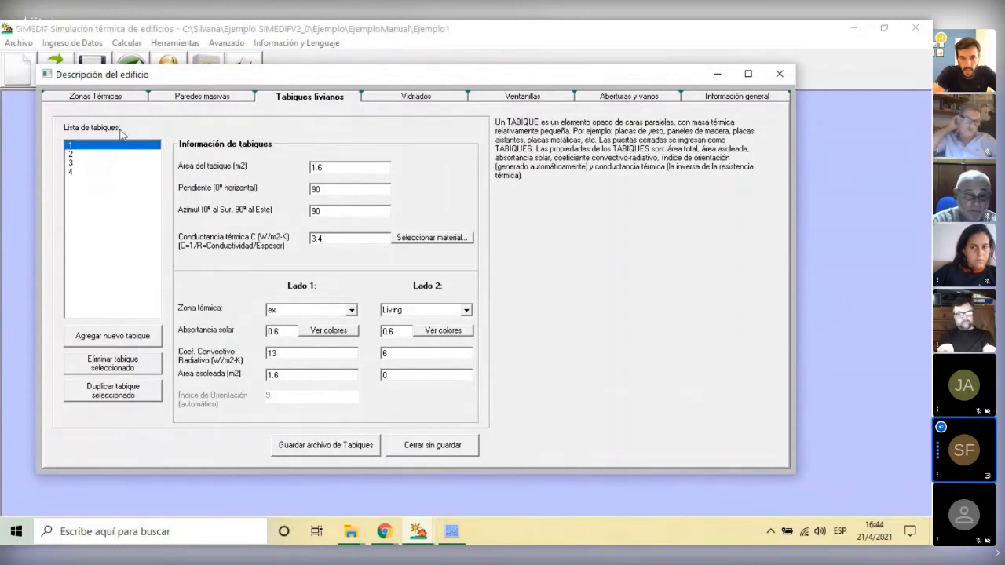
click(75, 156)
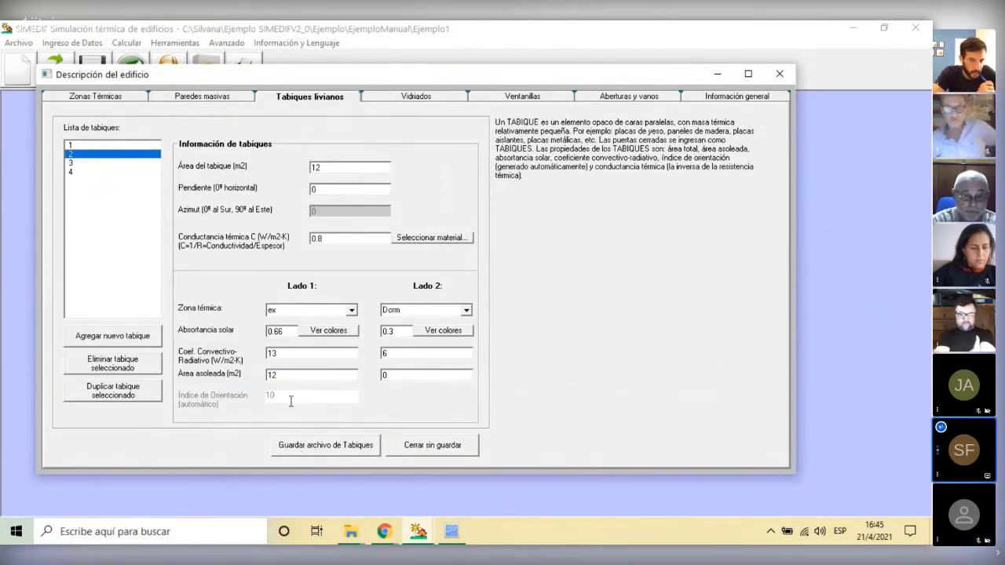
click(456, 539)
click(834, 262)
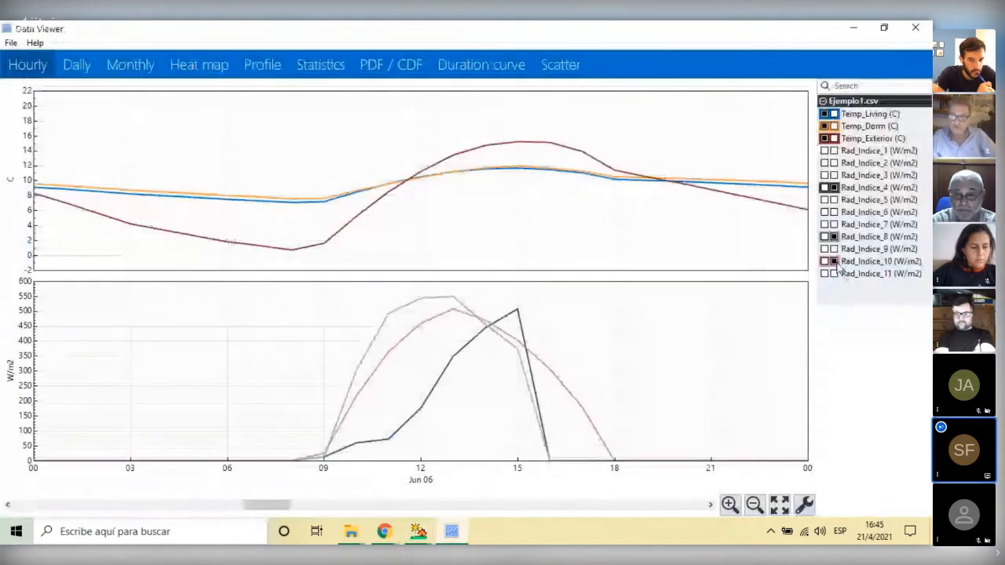